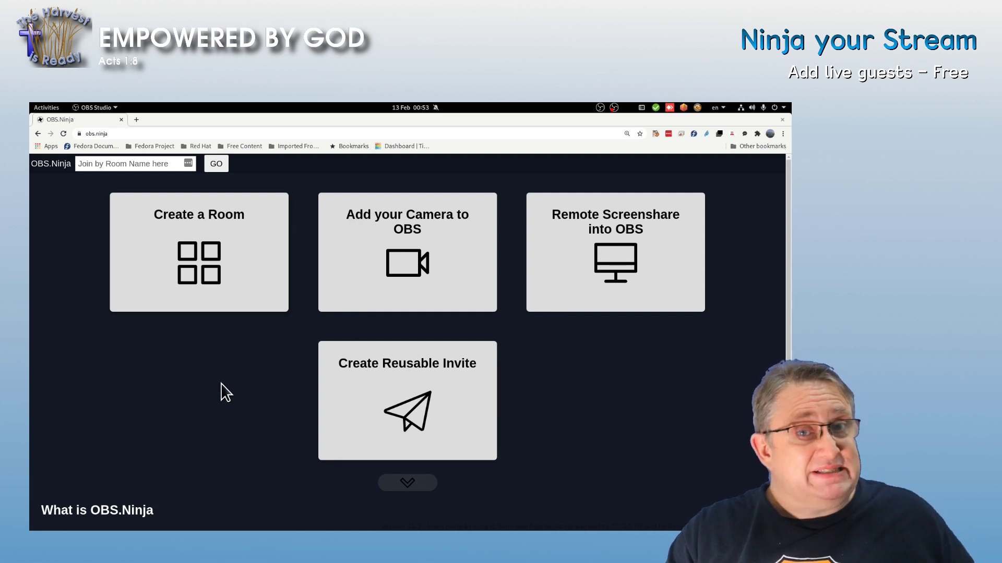
Start a new OBS.Ninja room, entering the beginning of its name and a room password
scroll(223, 388, down, 4)
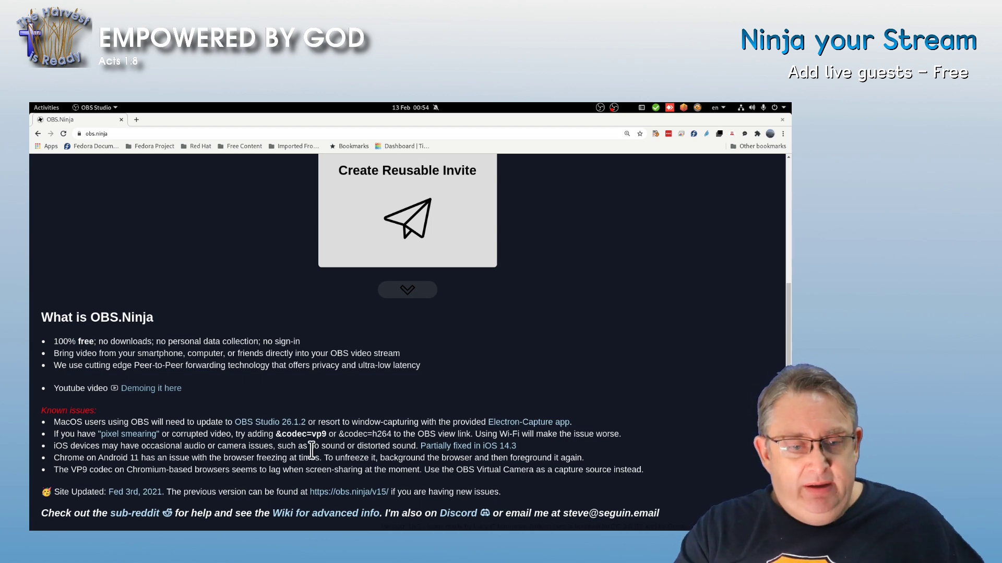
scroll(329, 428, up, 5)
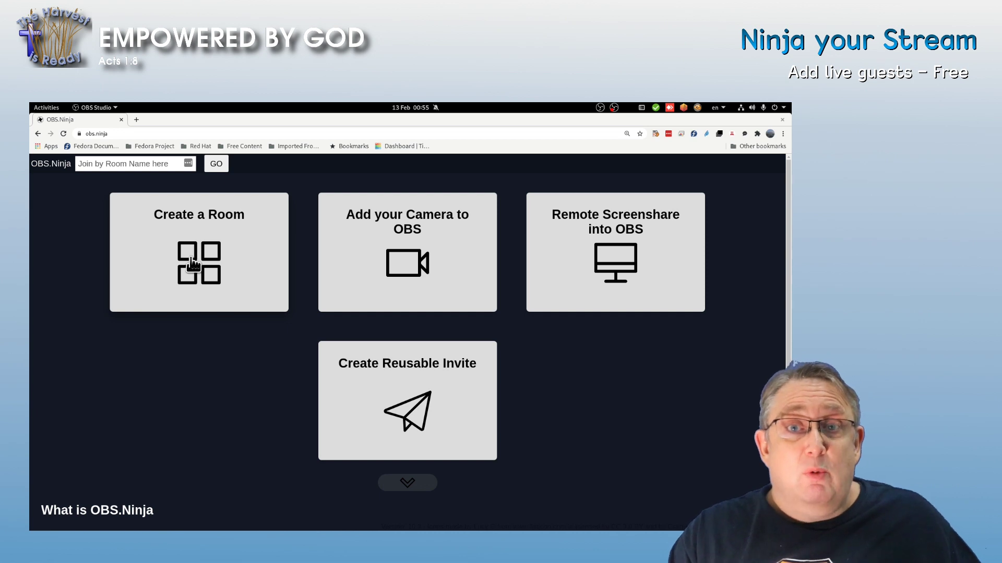
click(195, 262)
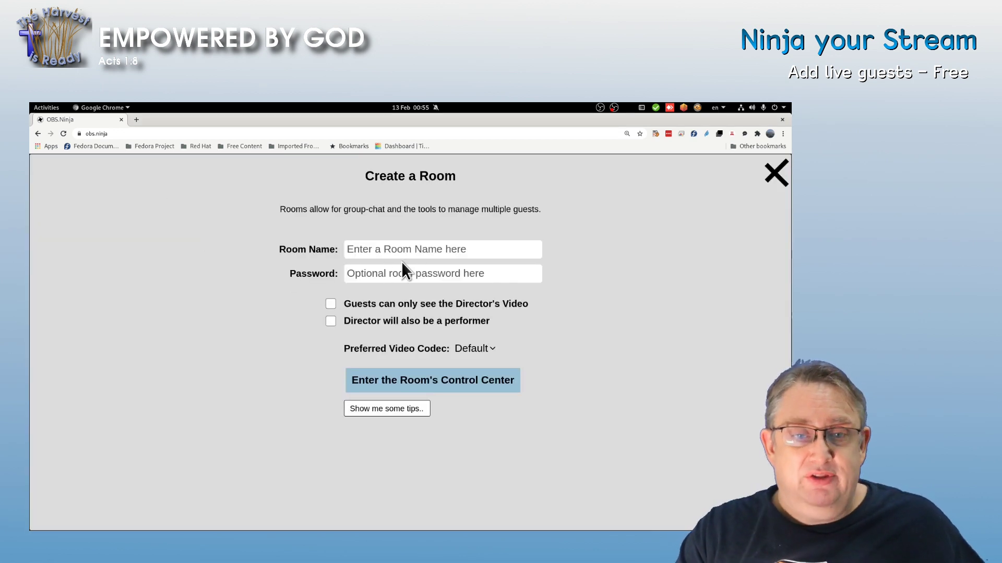
click(393, 250)
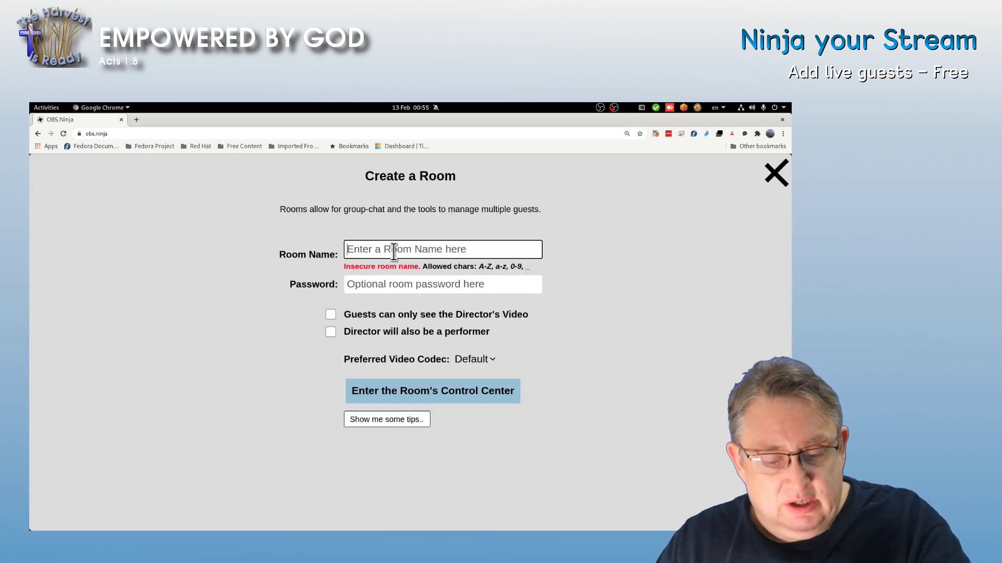
text(TheHIR)
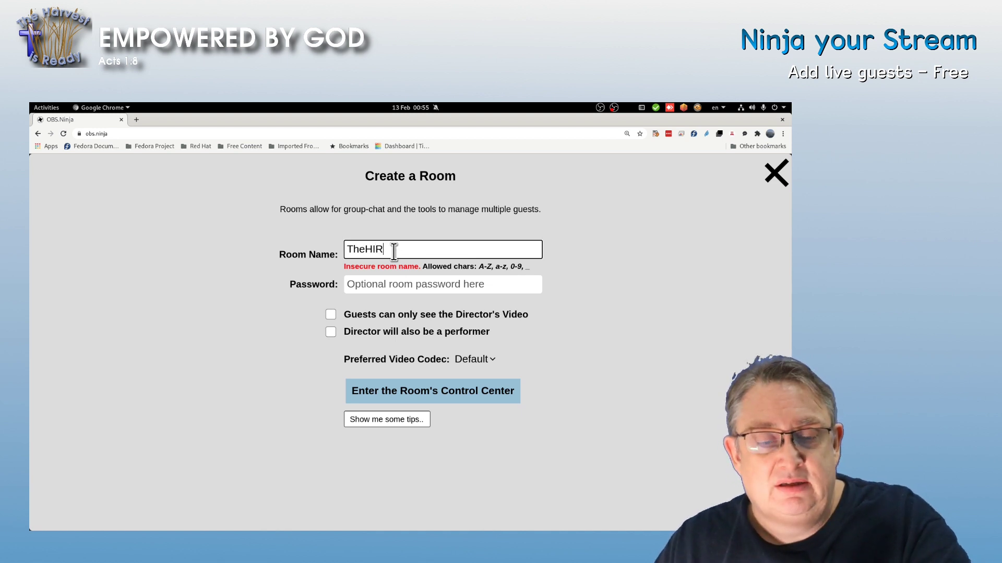
click(352, 284)
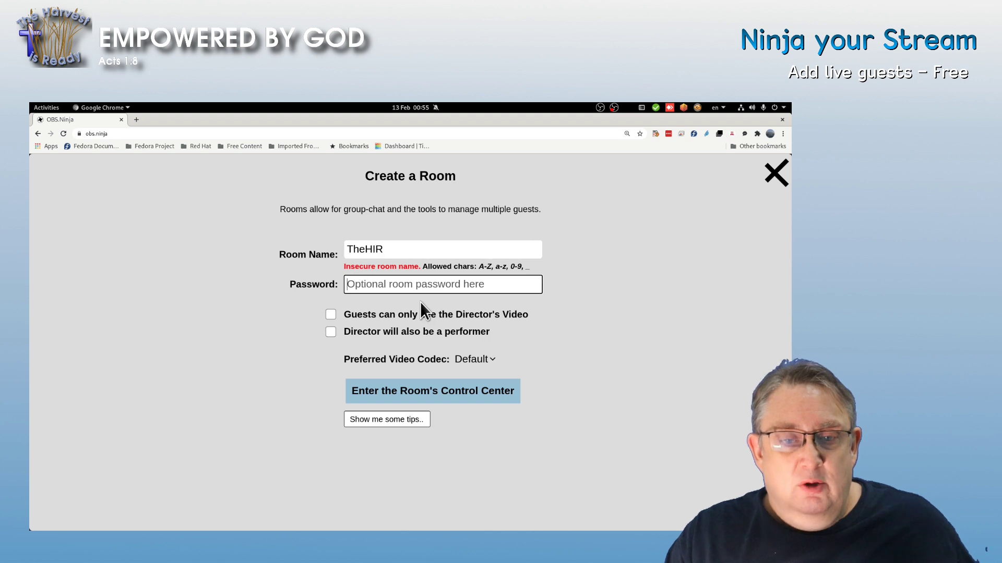
text(ET)
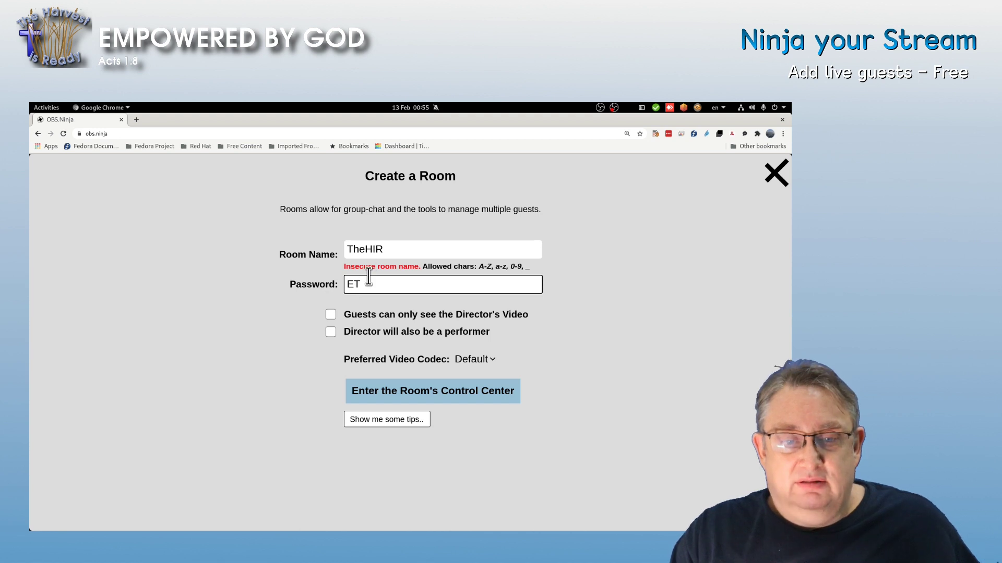
Complete the room name as TheHIR3363 and enter the room's director control center
click(392, 248)
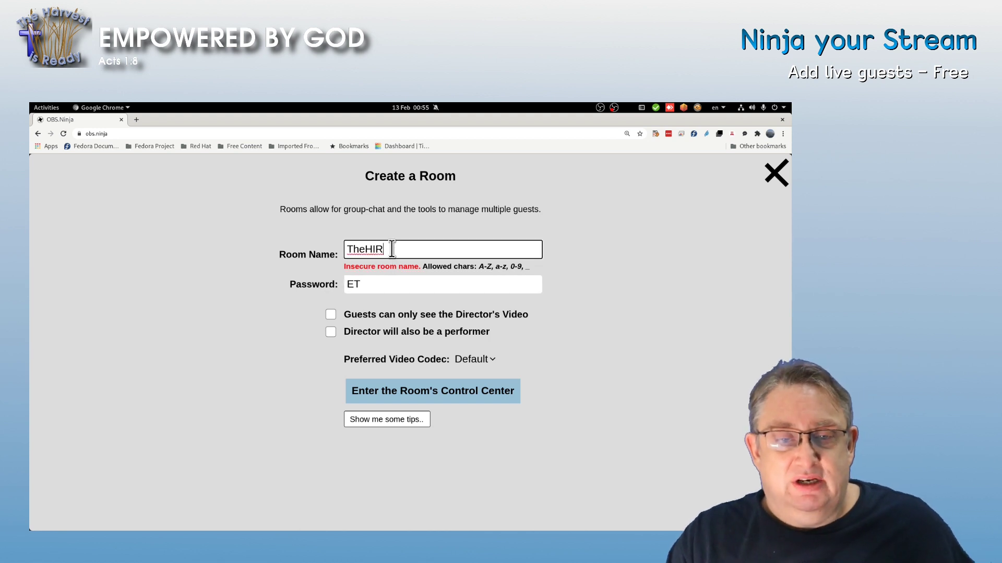
text(336)
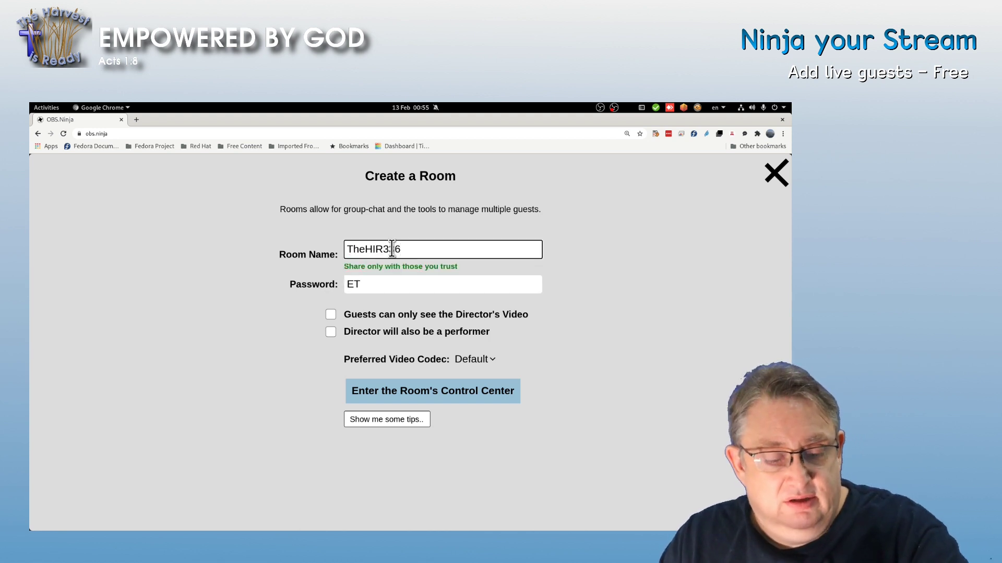
text(3)
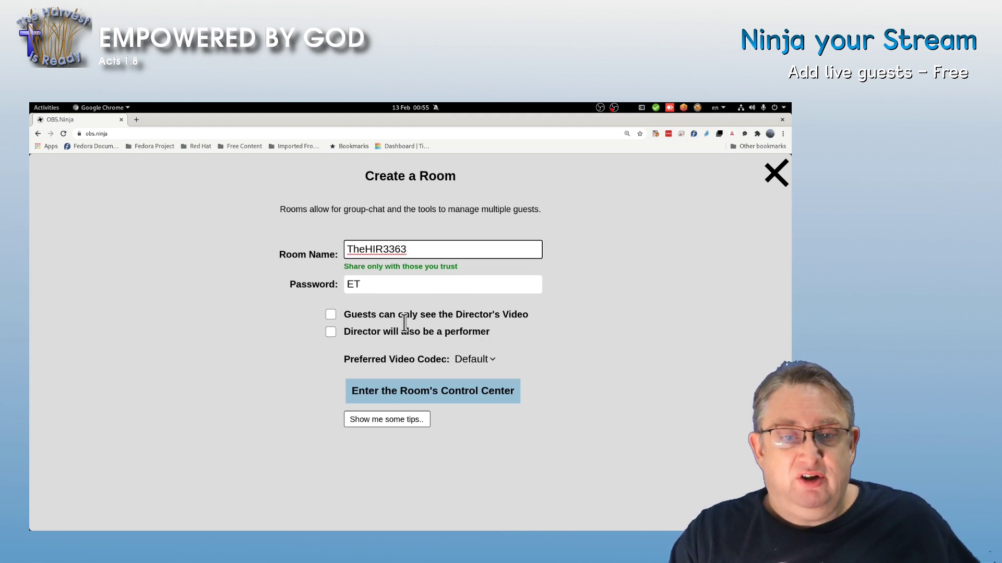
click(429, 391)
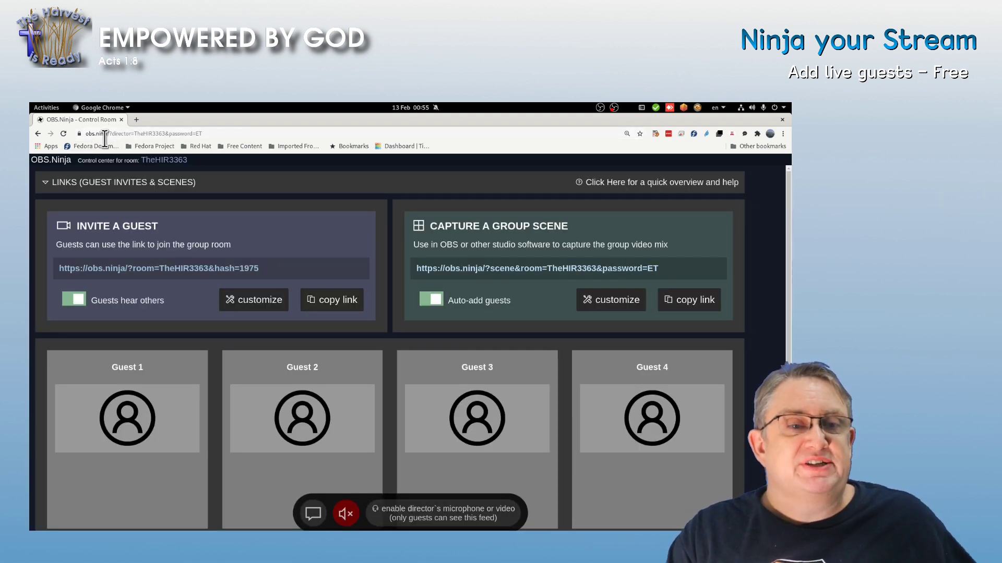
Copy the room's guest invite link and open a new blank browser tab
click(210, 133)
drag(198, 134, 139, 129)
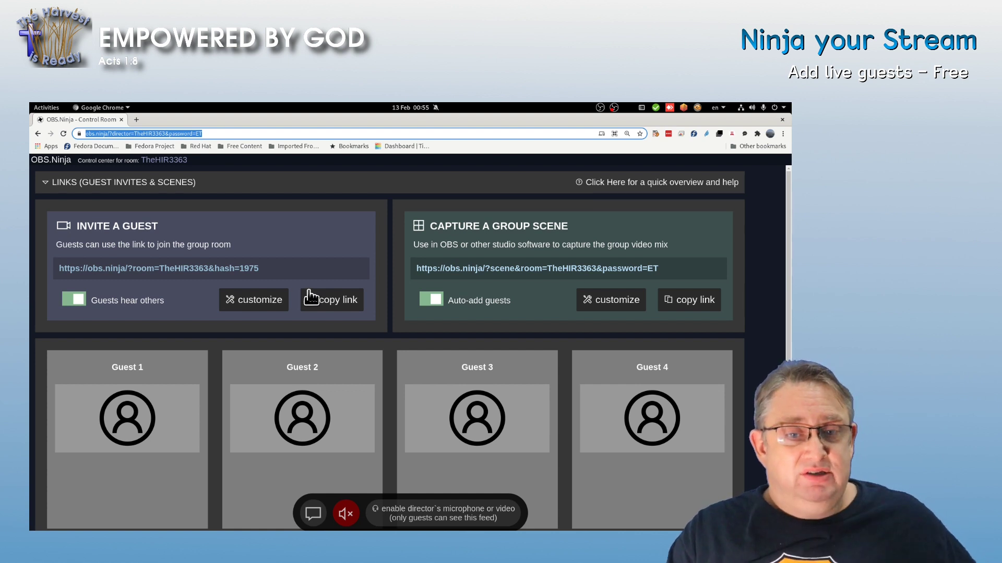
click(329, 304)
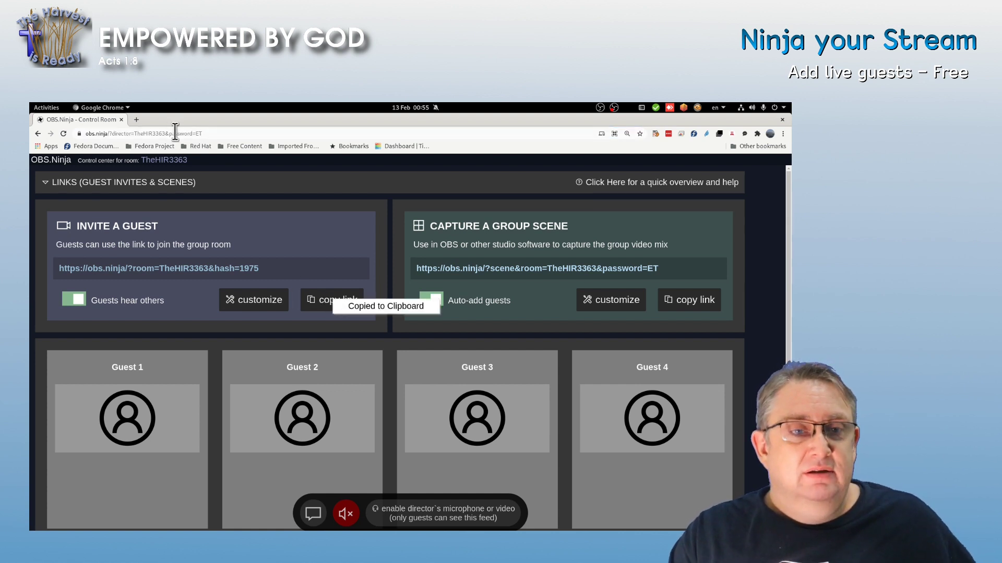
click(137, 119)
Load the copied invite link in the new tab, accept the room password, and join with camera
right_click(142, 133)
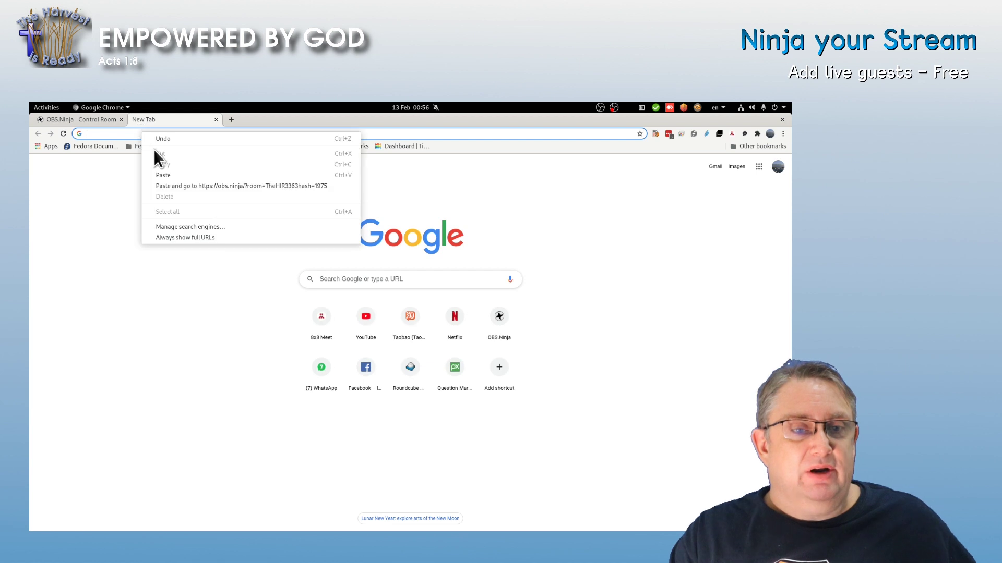
click(172, 183)
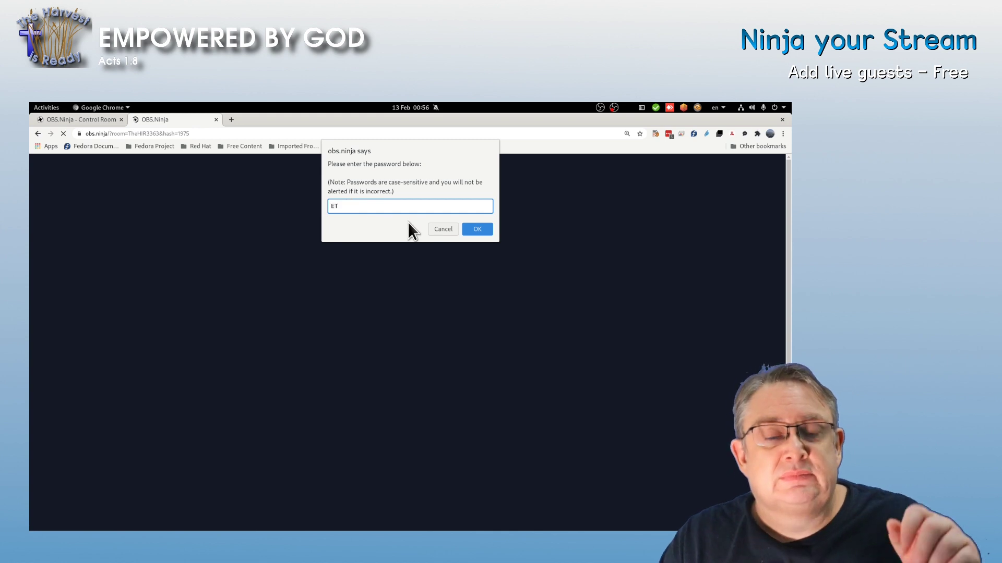
click(472, 231)
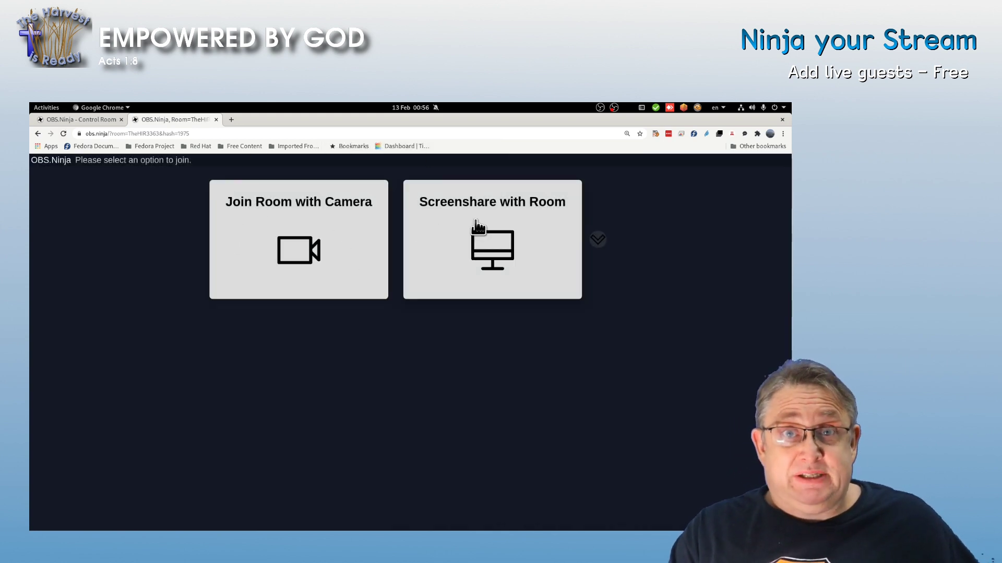
click(310, 225)
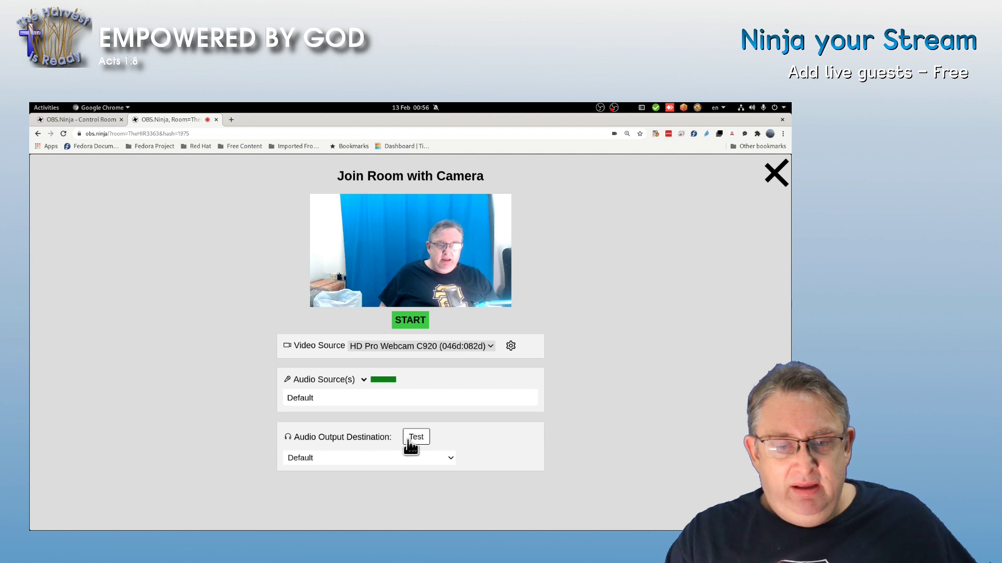
Route audio output to USB Advanced Audio Device Analog Stereo and start the webcam in the room
click(398, 459)
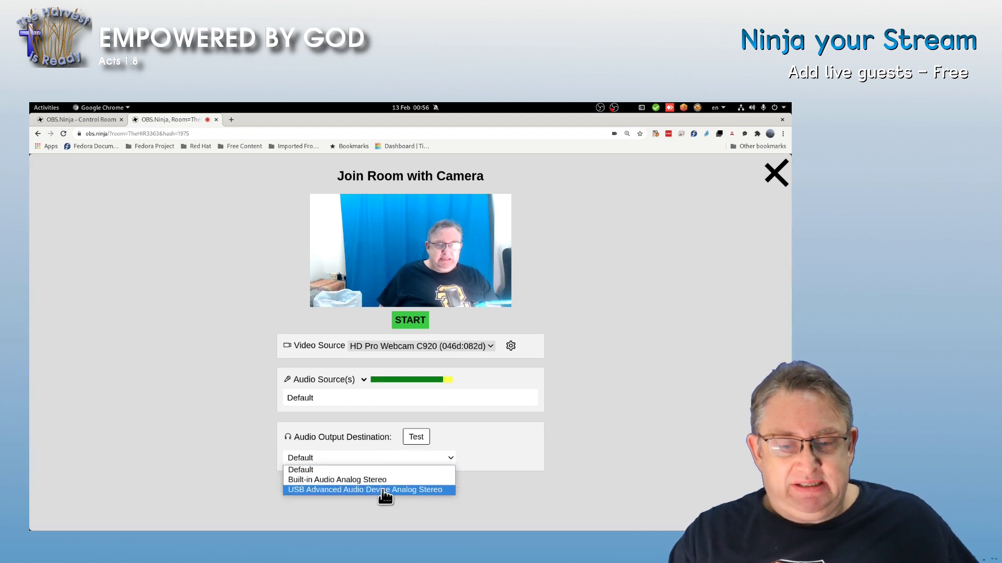
click(382, 489)
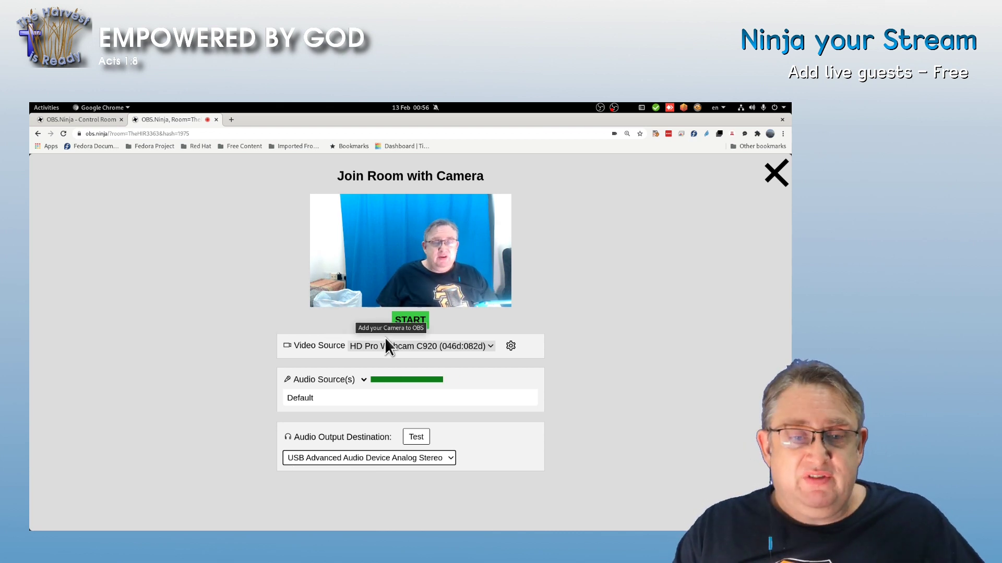
click(409, 323)
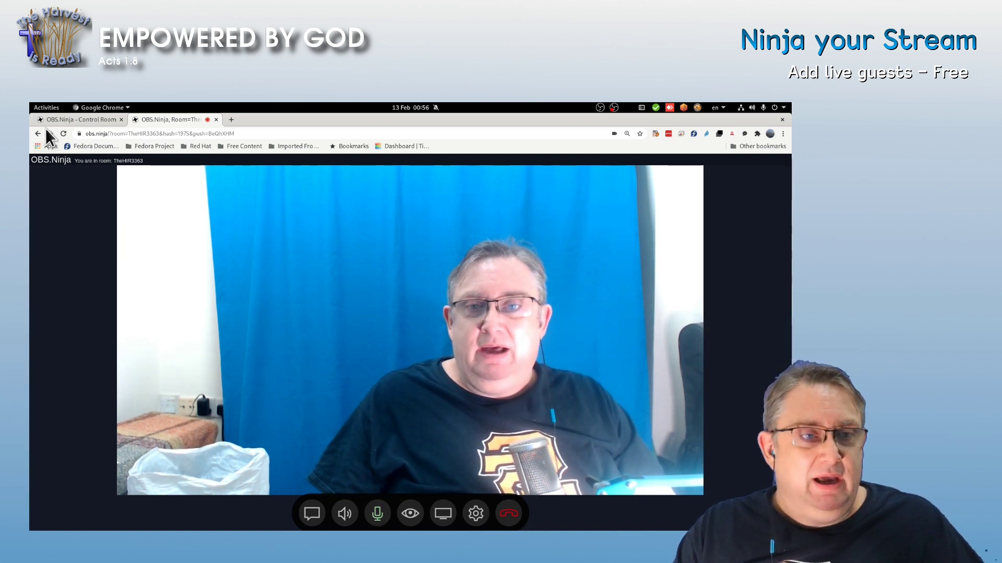
Switch the browser back to the director's Control Room tab
click(68, 109)
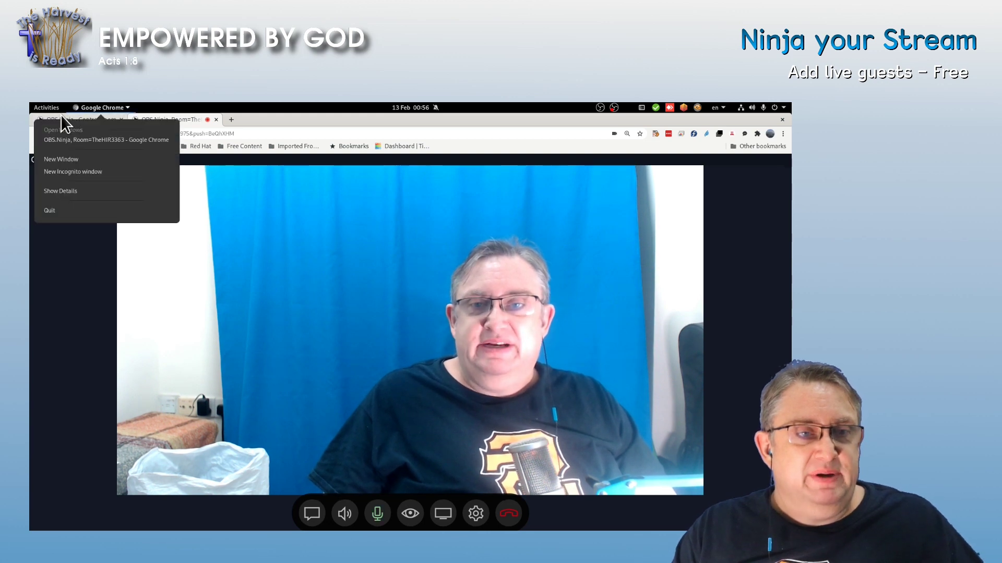
click(69, 115)
click(70, 115)
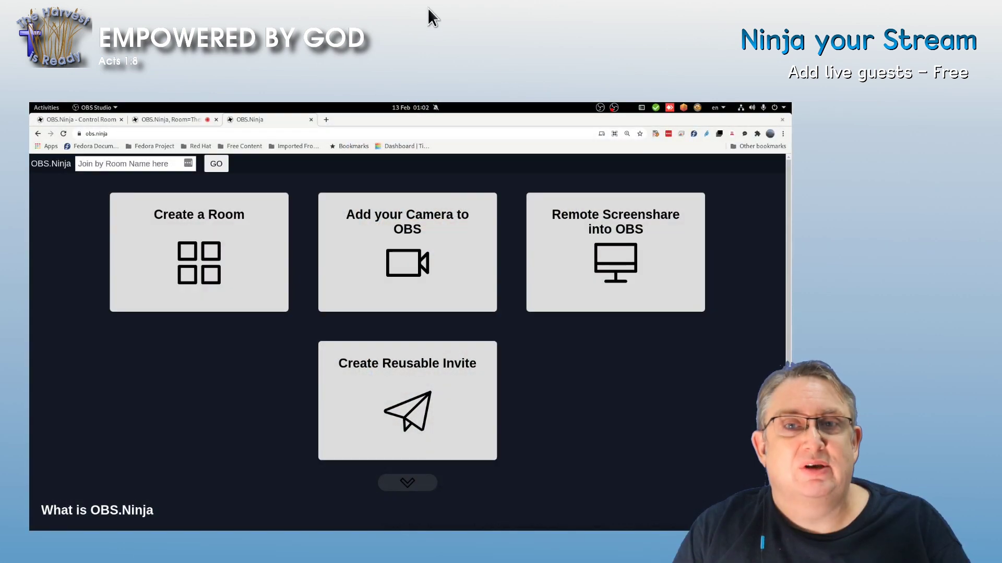
Create a reusable guest invite, correcting its room name to TheHIR3363, and generate the links
click(411, 408)
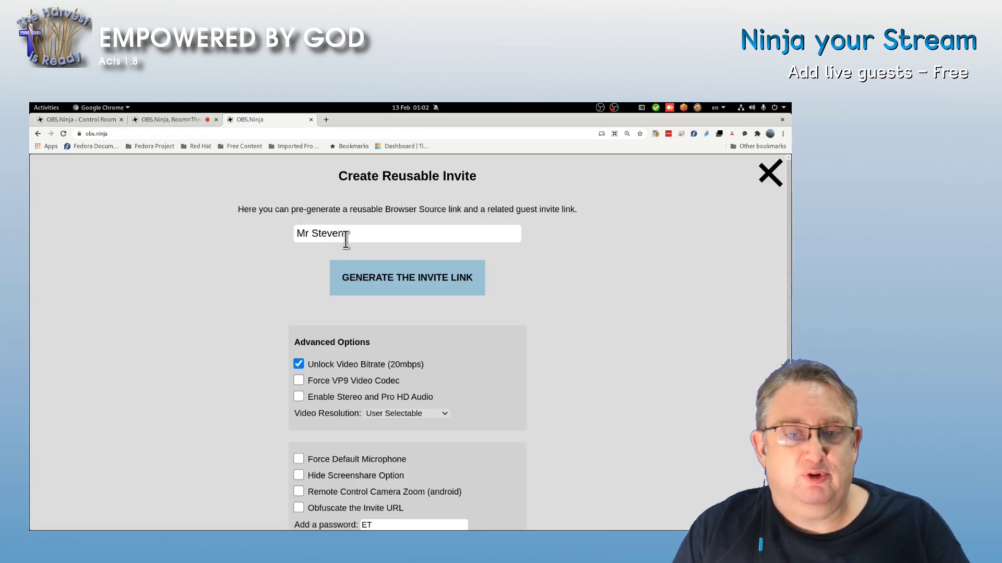
scroll(299, 308, down, 2)
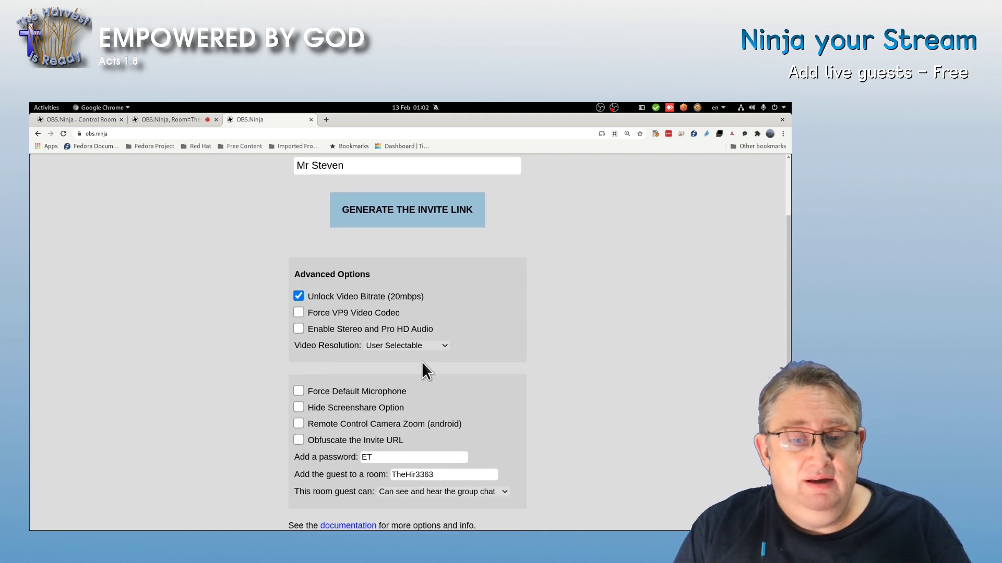
double_click(437, 476)
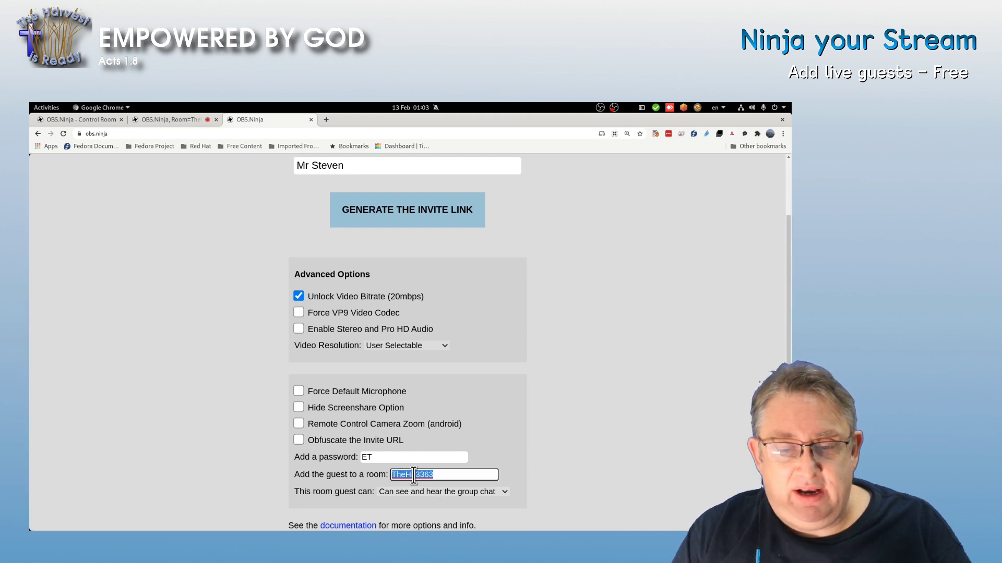
click(415, 475)
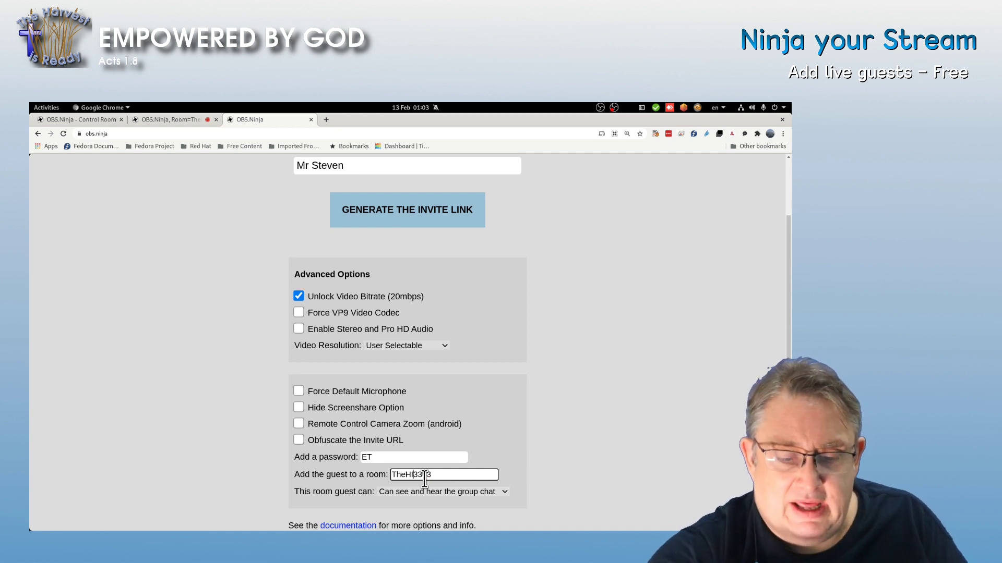
text(R)
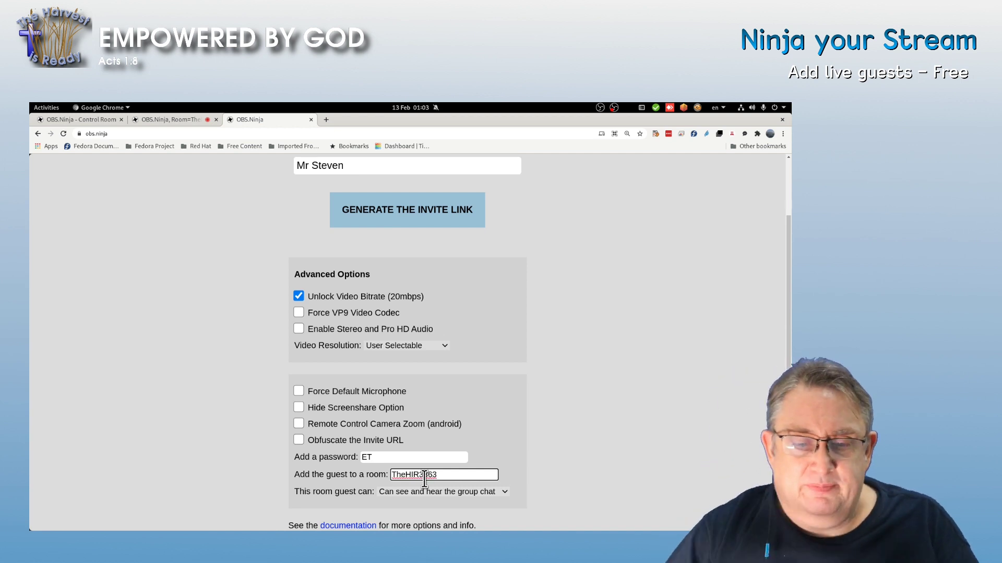
click(423, 211)
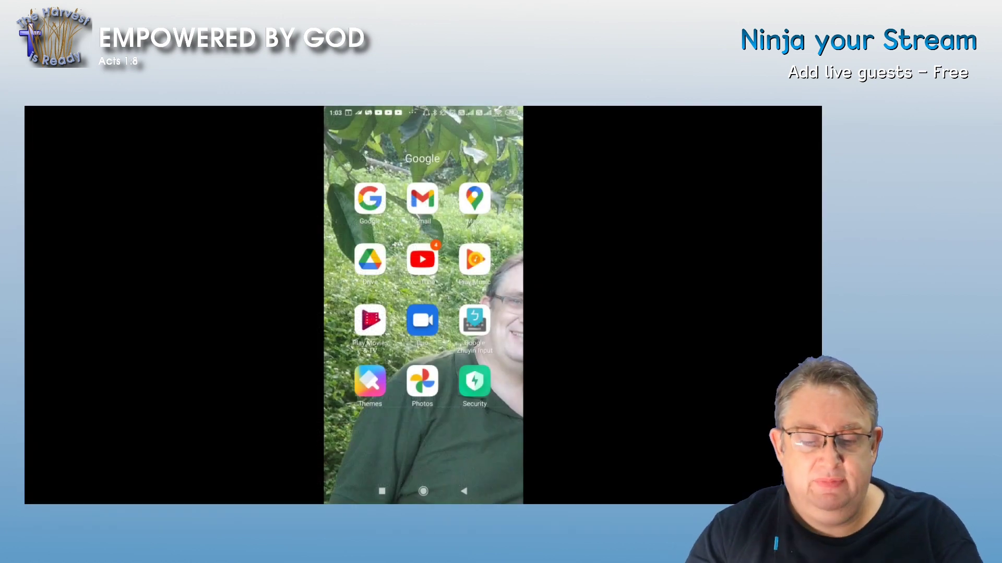
On the phone, scan the invite QR code with the camera and copy the obs.ninja link
click(423, 491)
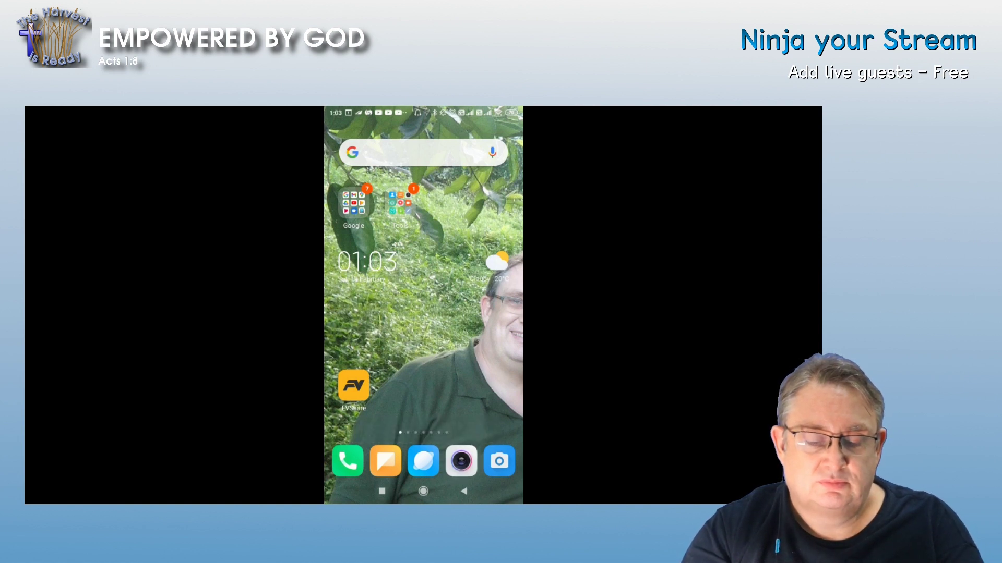
click(499, 462)
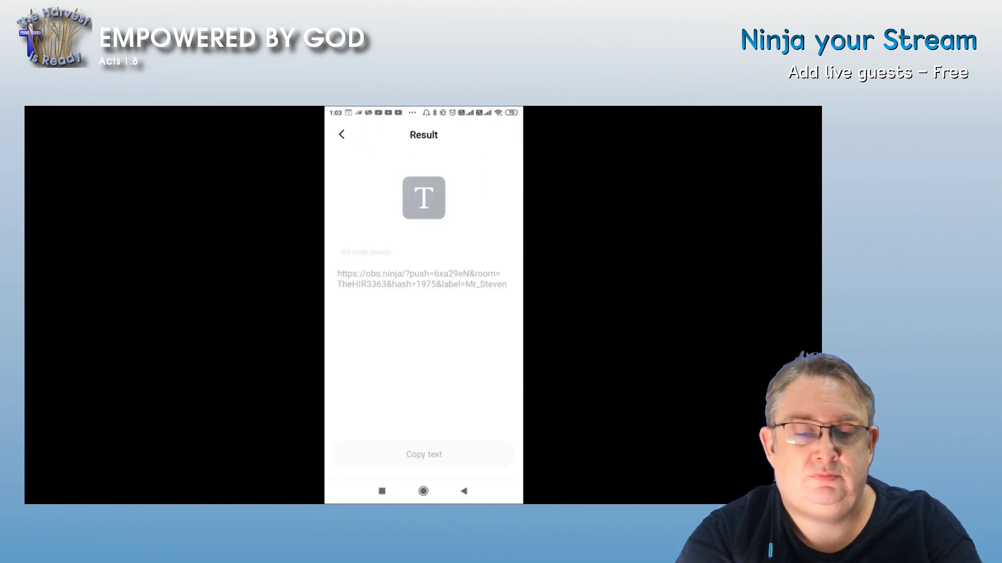
click(423, 455)
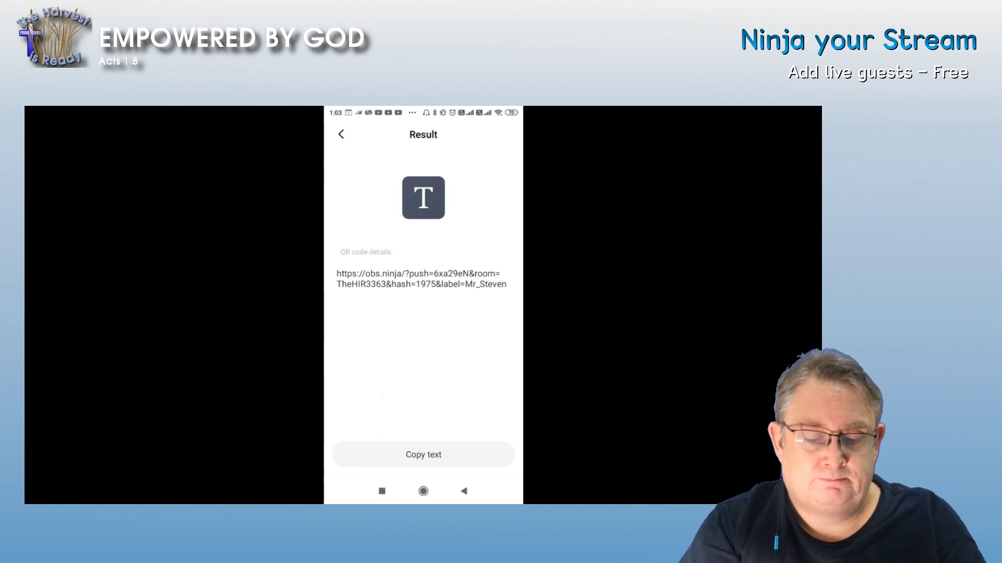
click(424, 454)
click(463, 491)
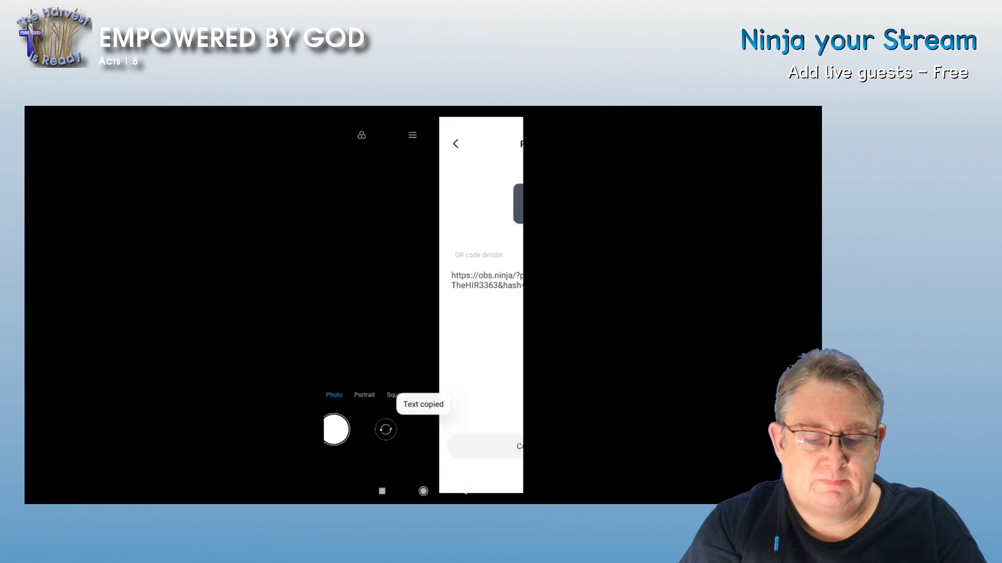
click(463, 491)
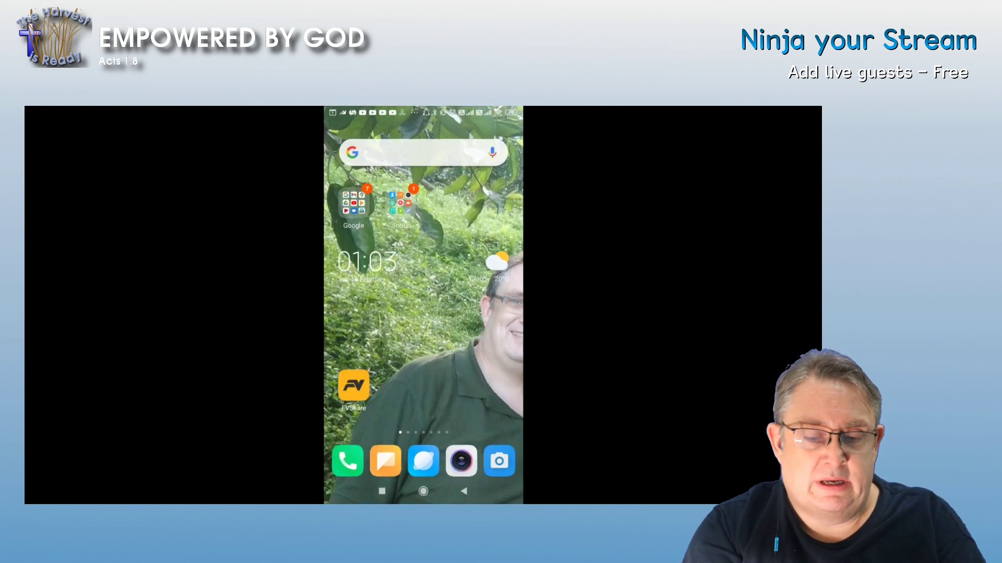
Launch Chrome from the phone's Google folder
click(353, 203)
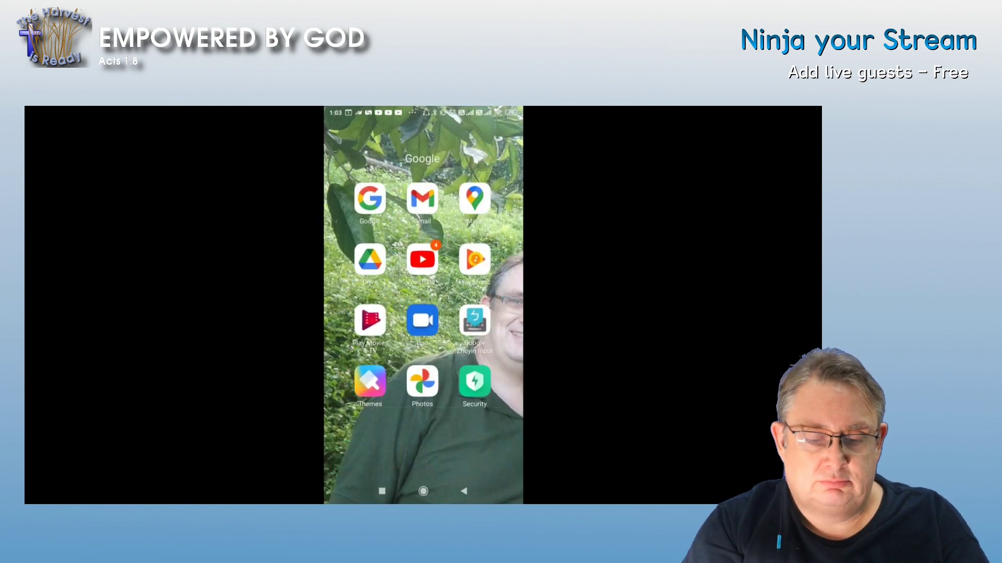
scroll(422, 303, down, 5)
click(370, 304)
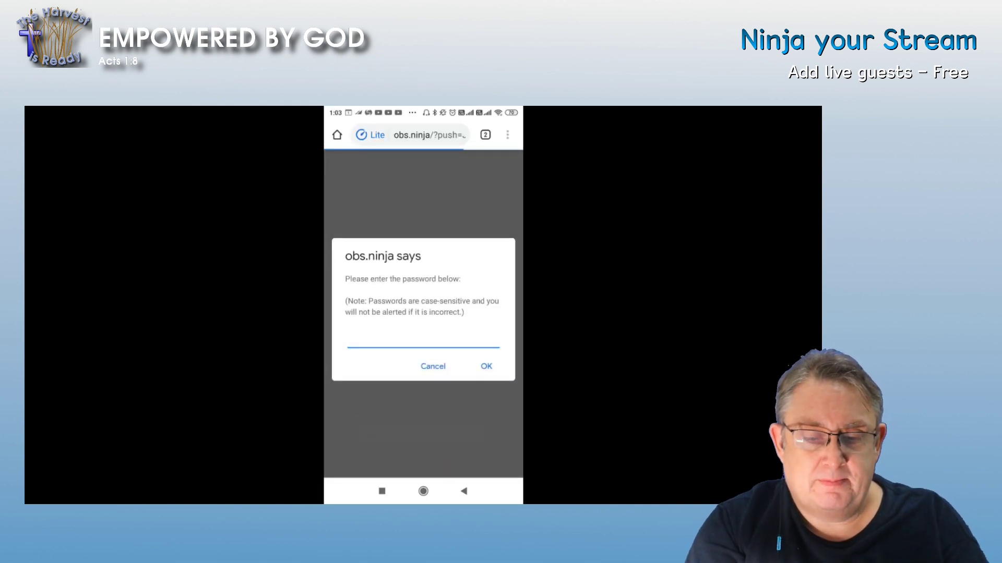
Paste the copied invite link into the phone's Chrome address bar, load it, and enter the room password
click(412, 134)
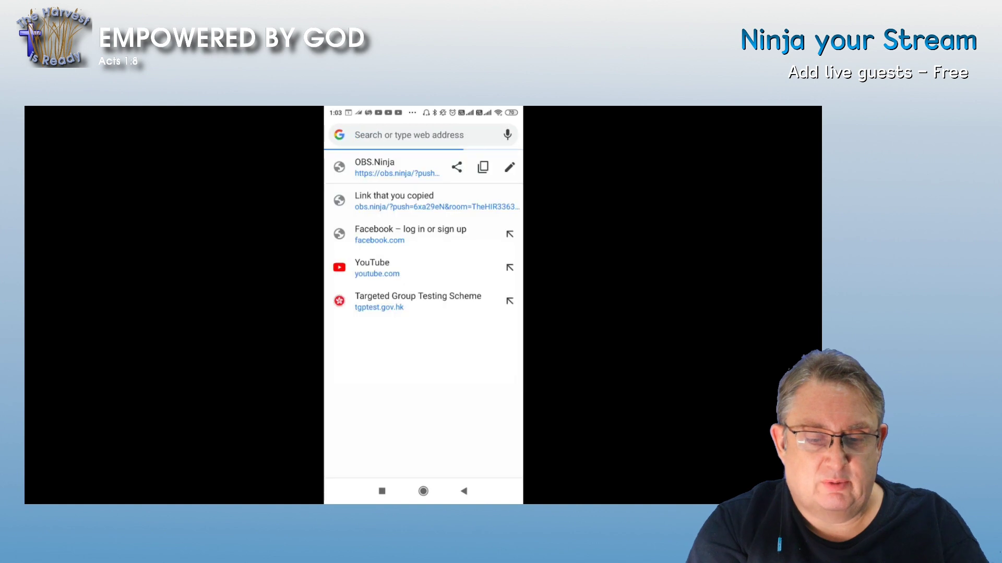
click(418, 352)
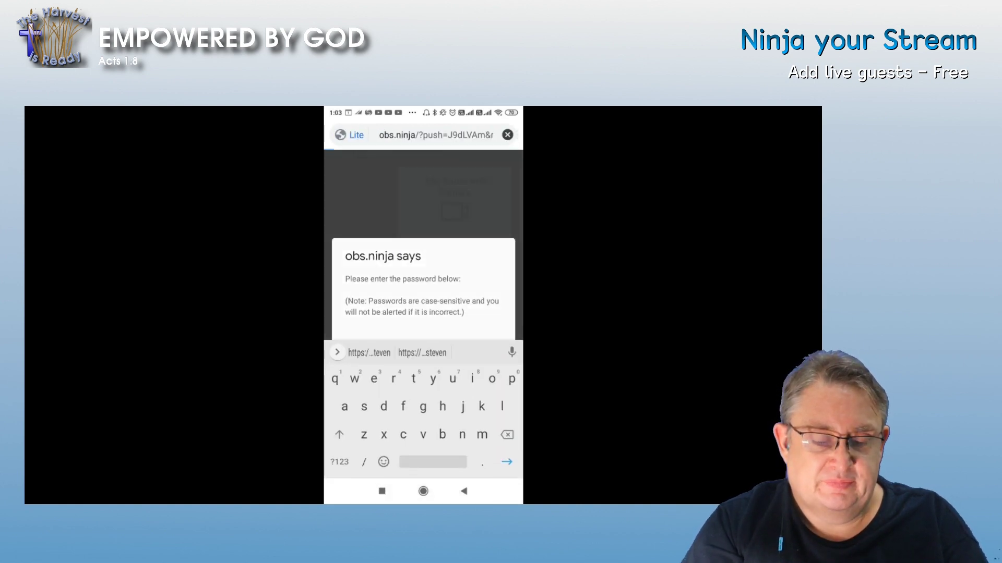
key(Return)
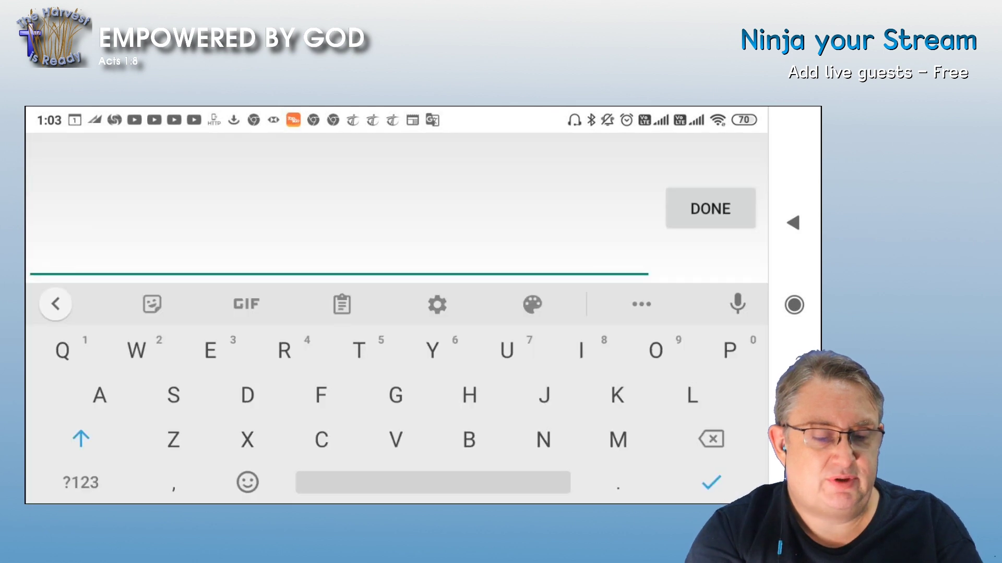
text(ET)
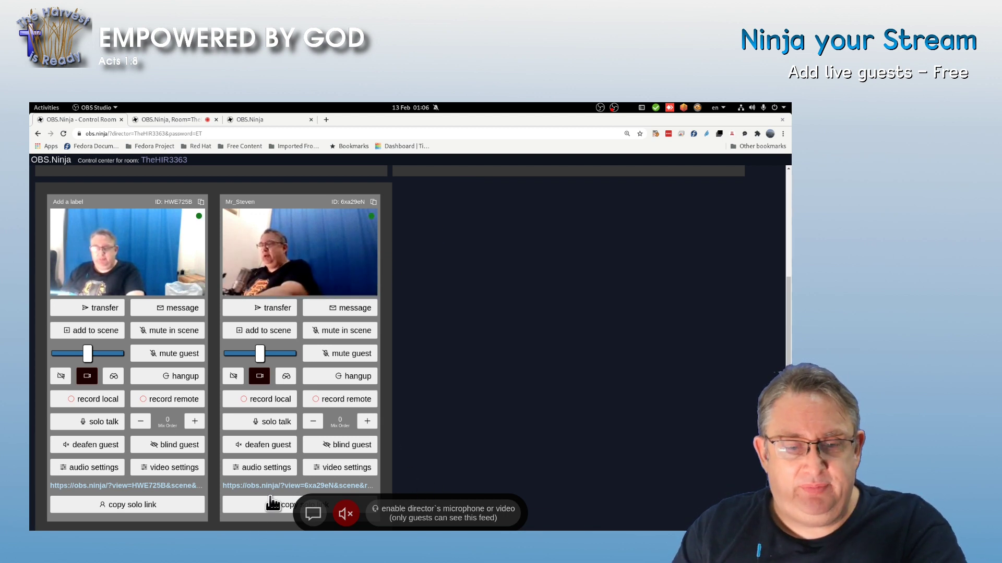
Zoom out the control room, copy the second guest's solo view link, and switch to OBS Studio
key(ctrl+minus)
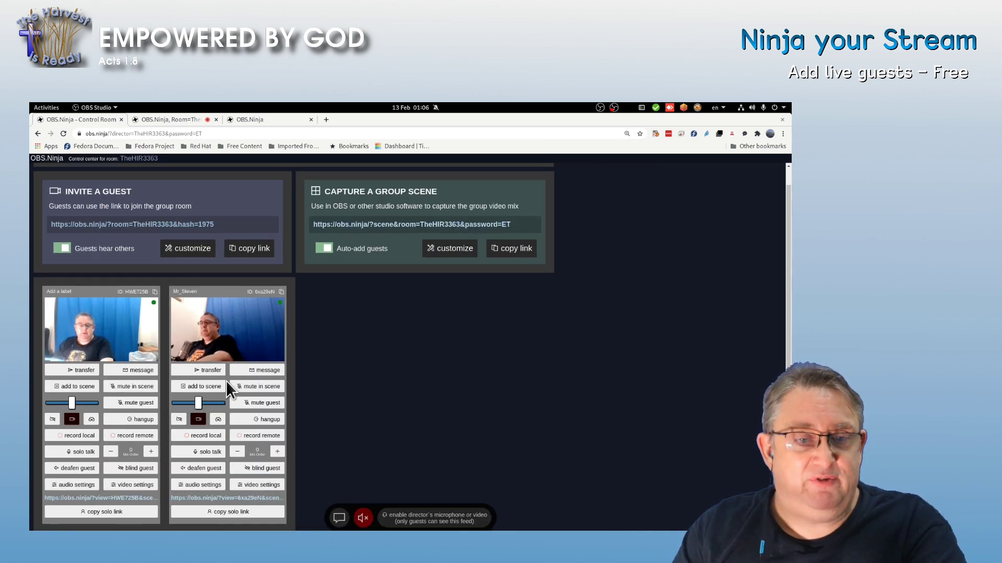
click(227, 511)
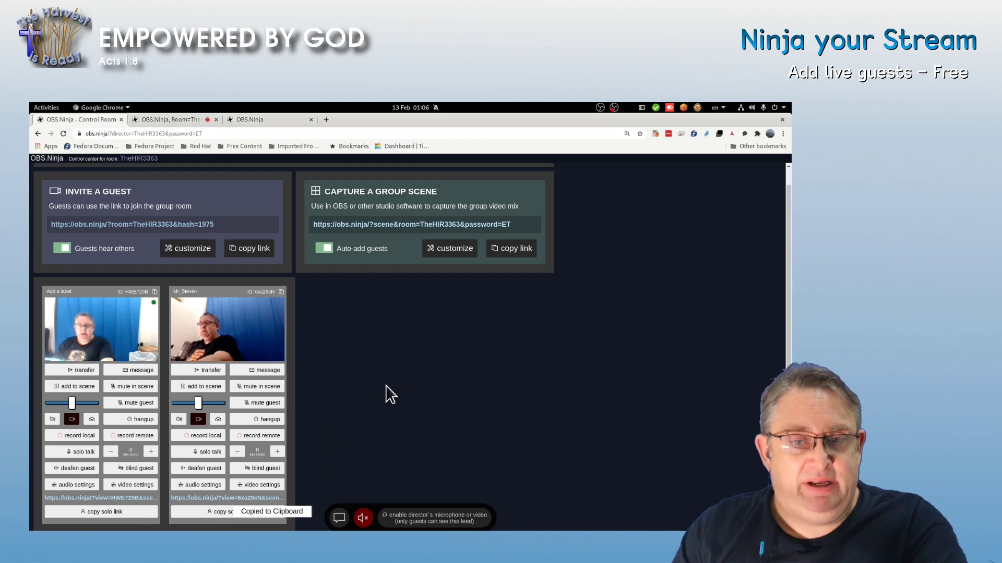
key(alt+Tab)
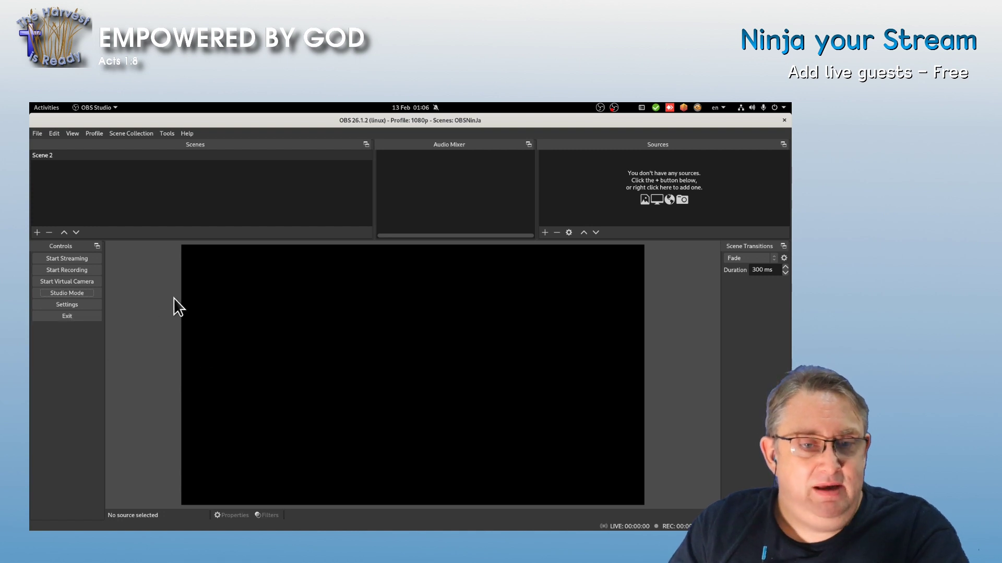
Add a Linux Browser source named OBS Ninja Guest to Scene 2
click(544, 233)
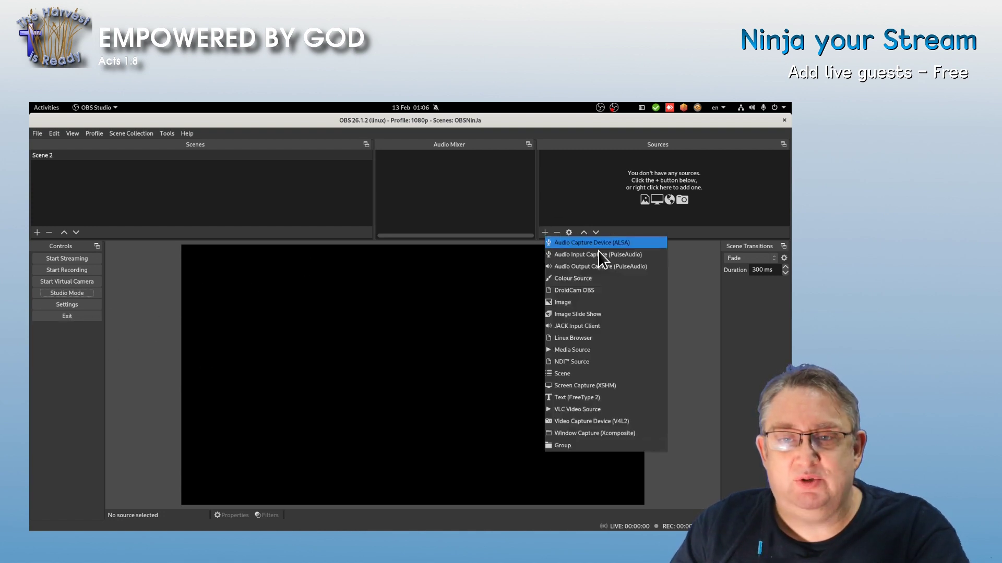
click(593, 338)
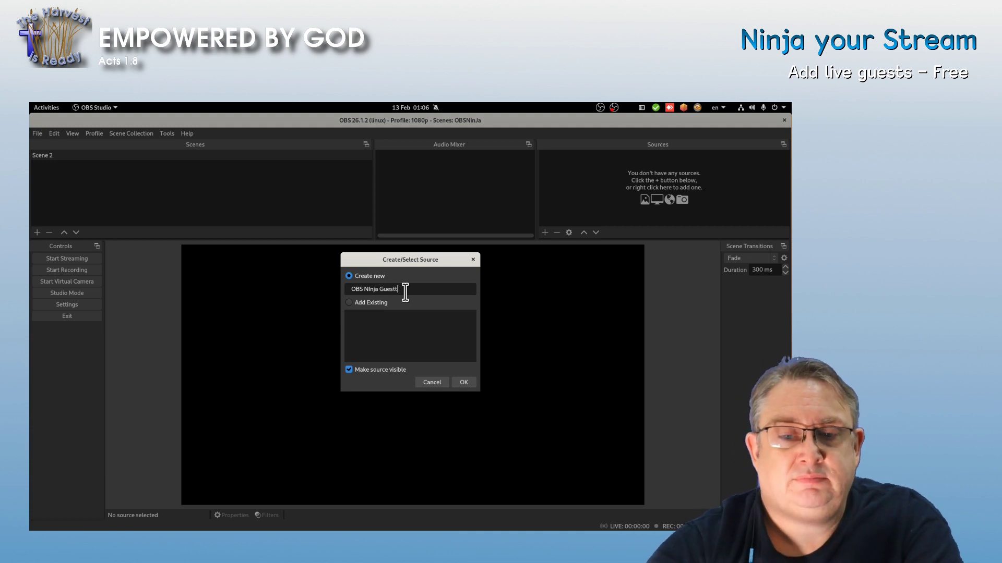
click(463, 382)
Set the source URL to the copied guest view link and its size to 1280 by 720
triple_click(360, 328)
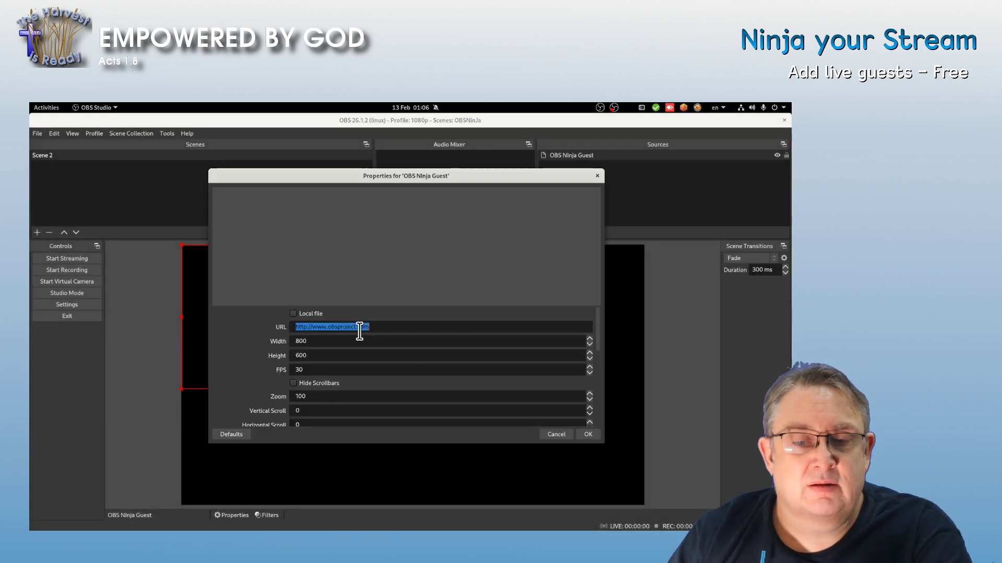
right_click(359, 327)
click(381, 385)
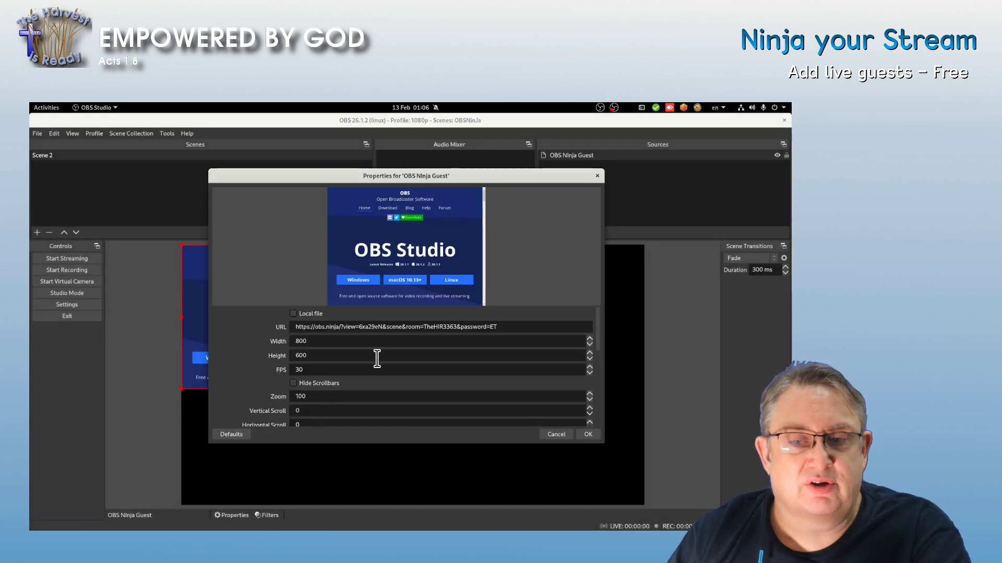
double_click(333, 340)
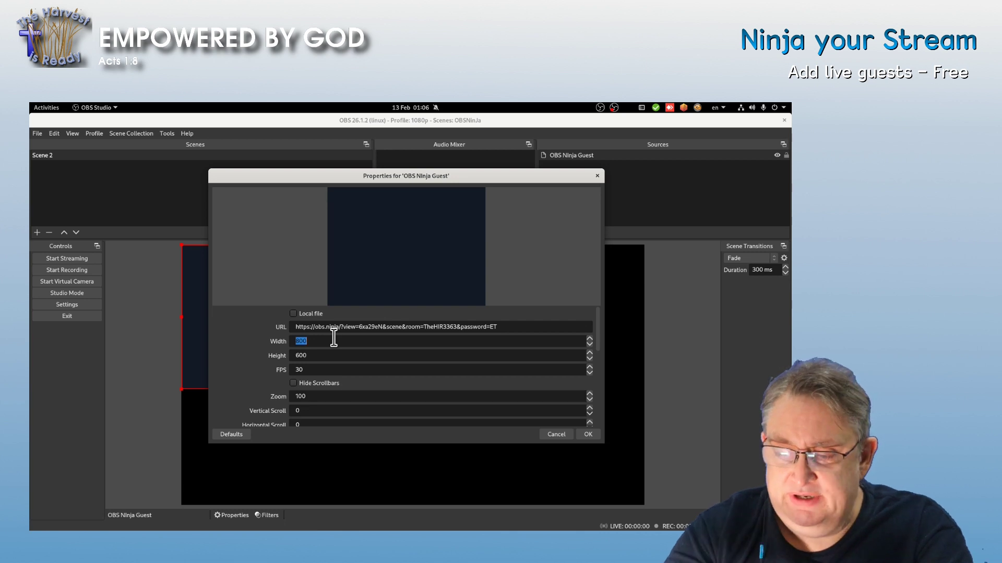
text(1280)
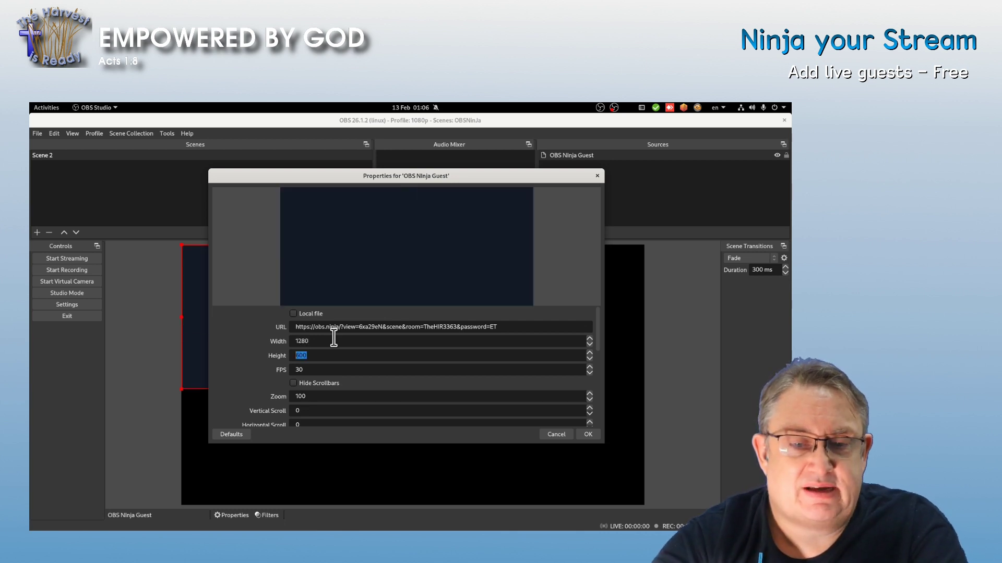
text(720)
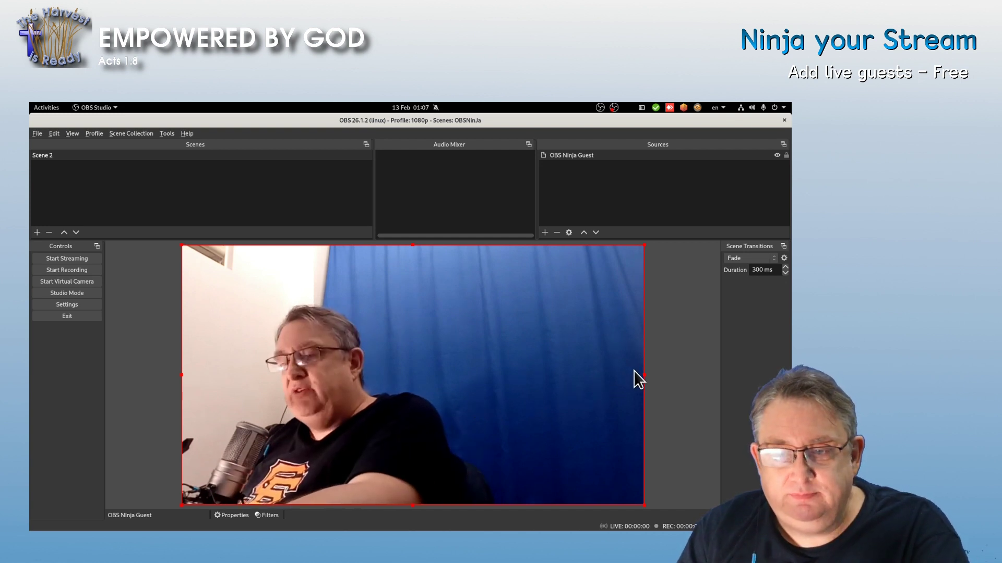
Crop the OBS Ninja Guest video's right and left sides down to a narrow upright strip
mouse_move(644, 375)
mouse_down()
mouse_move(456, 391)
mouse_move(472, 399)
mouse_move(485, 386)
mouse_move(461, 394)
mouse_move(454, 380)
mouse_up()
drag(419, 380, 479, 381)
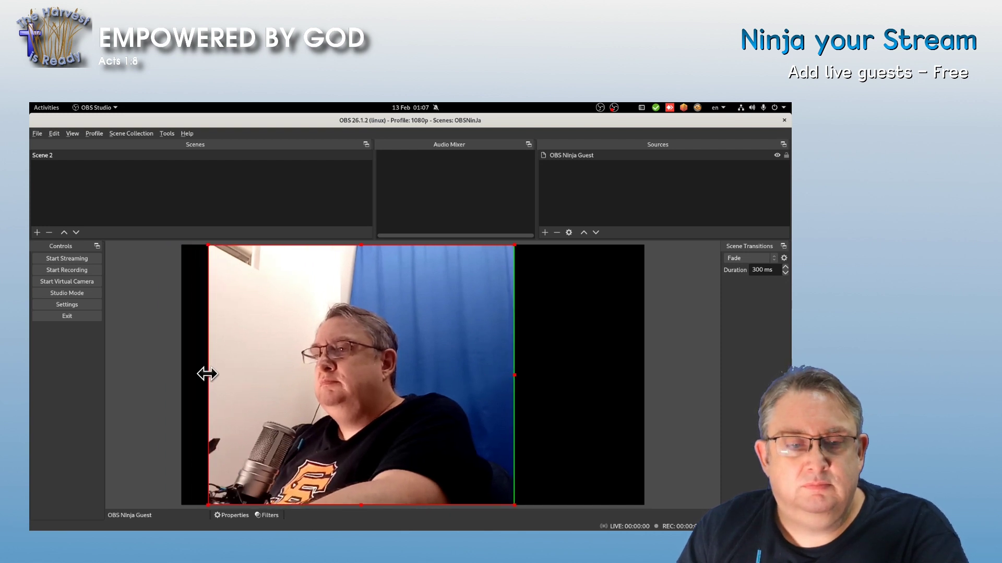
drag(208, 374, 236, 371)
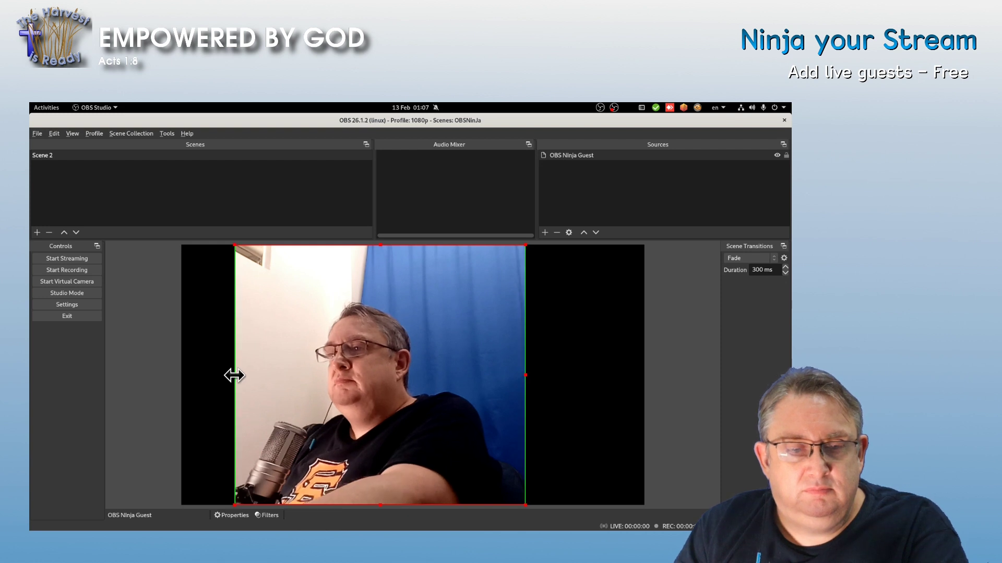
drag(235, 375, 294, 372)
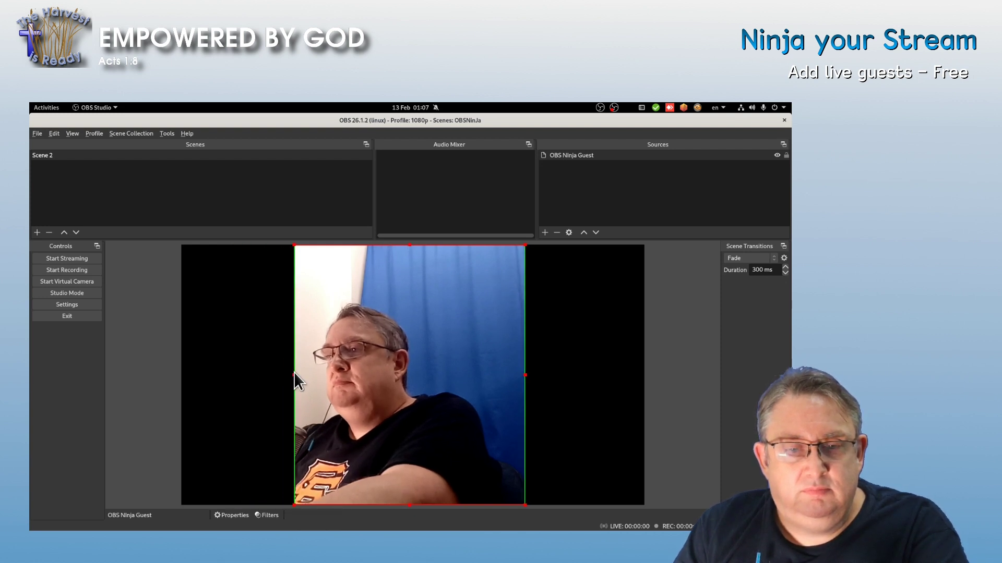
Move the guest strip to the canvas's left edge and enlarge it slightly to full height
drag(473, 368, 408, 375)
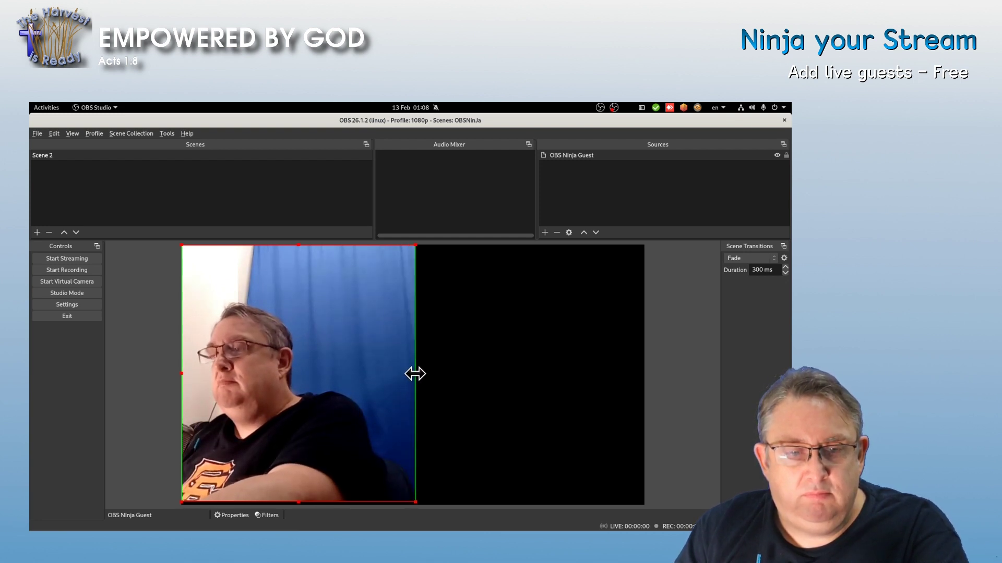
drag(416, 374, 403, 374)
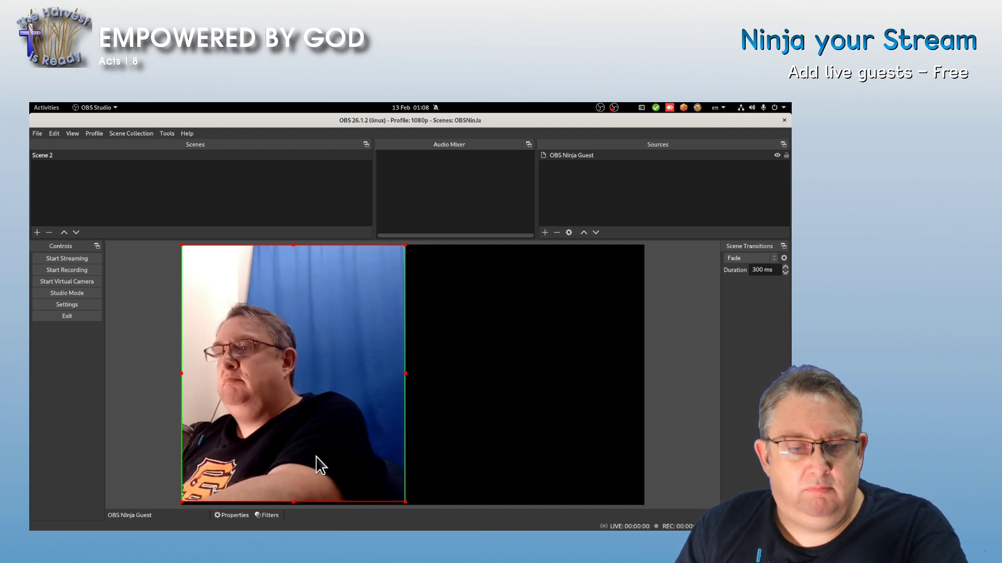
drag(404, 502, 407, 504)
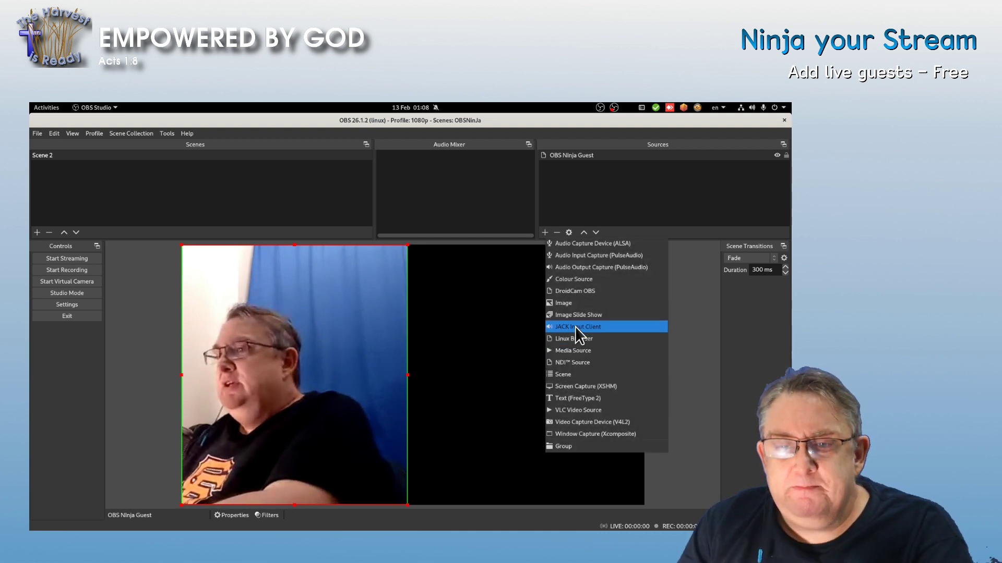
Add a webcam source named 'Me', move it top-right and enlarge it over most of the canvas
click(585, 423)
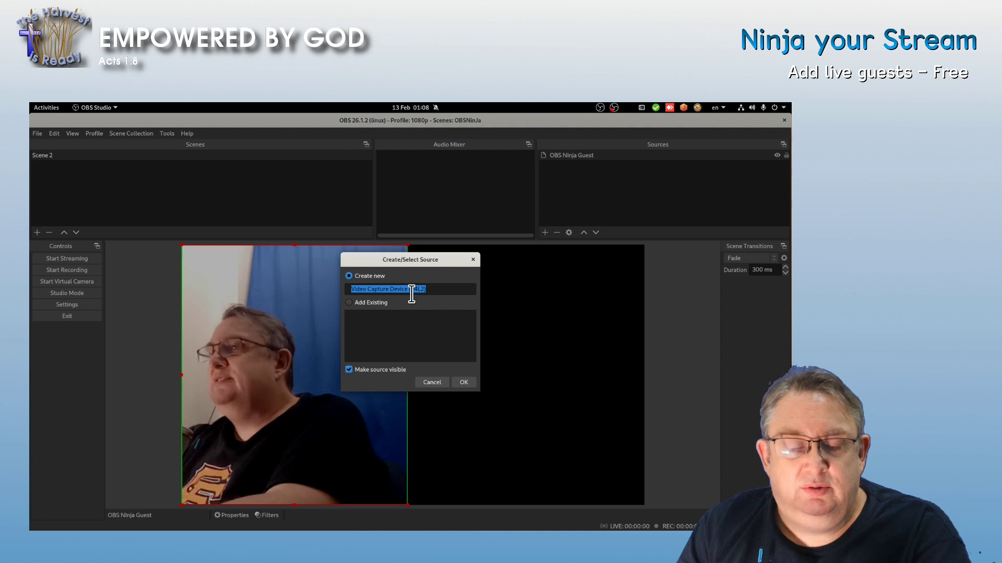
text(Me)
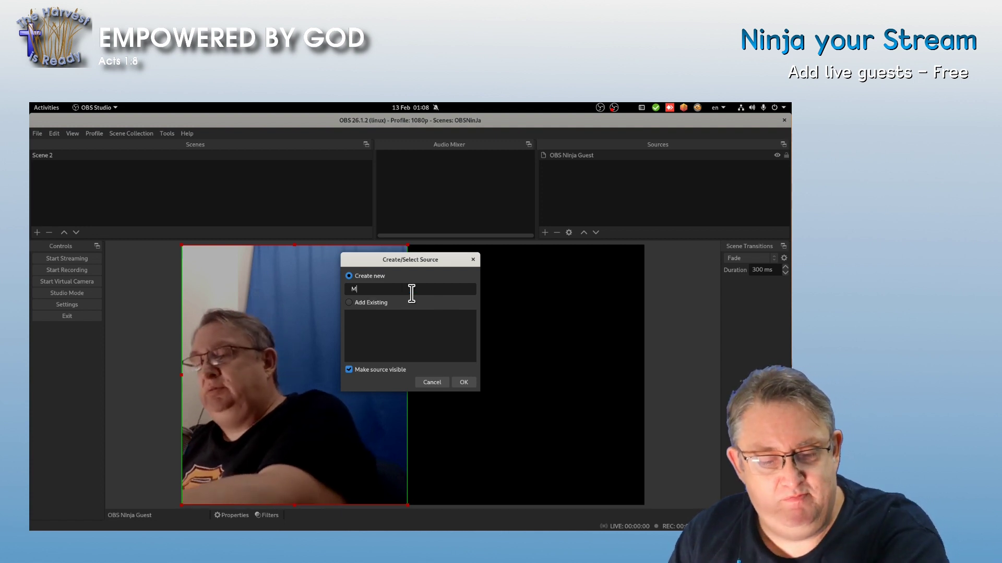
click(462, 382)
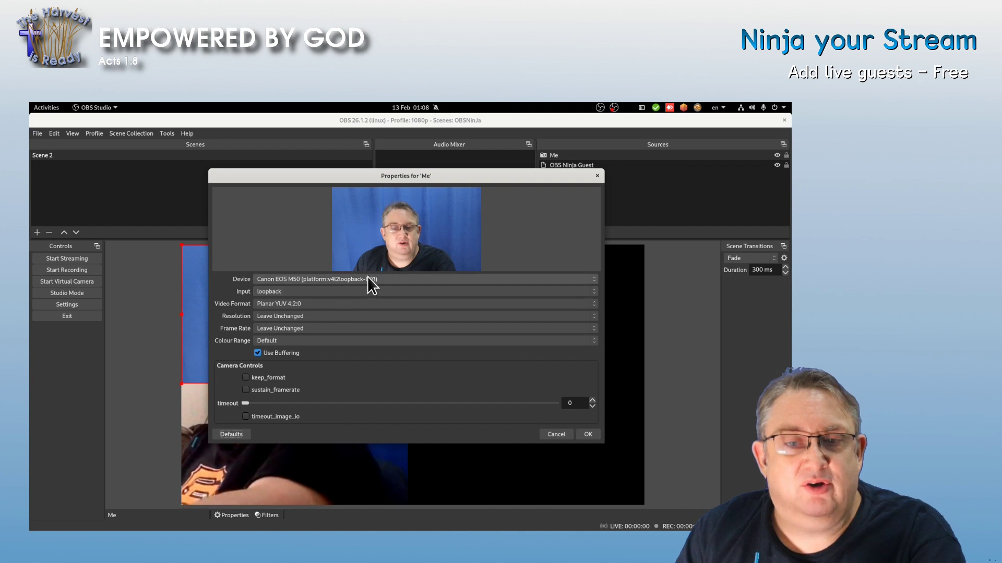
click(585, 434)
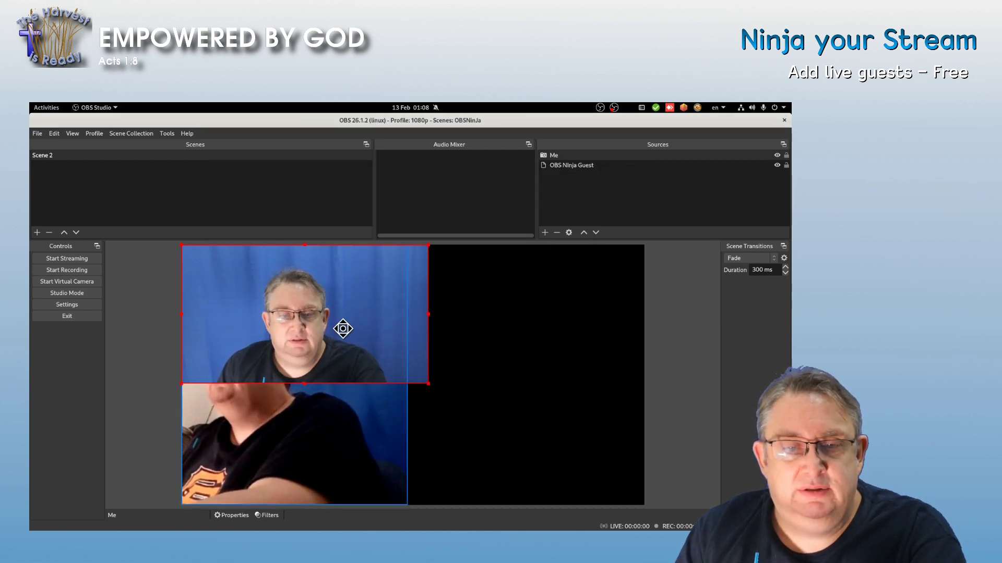
drag(343, 328, 550, 329)
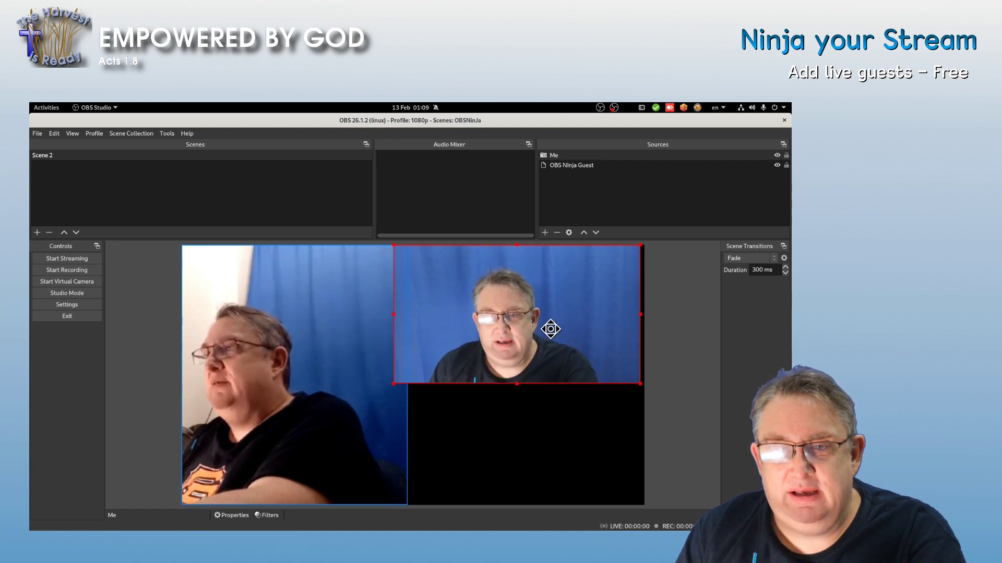
drag(392, 384, 277, 505)
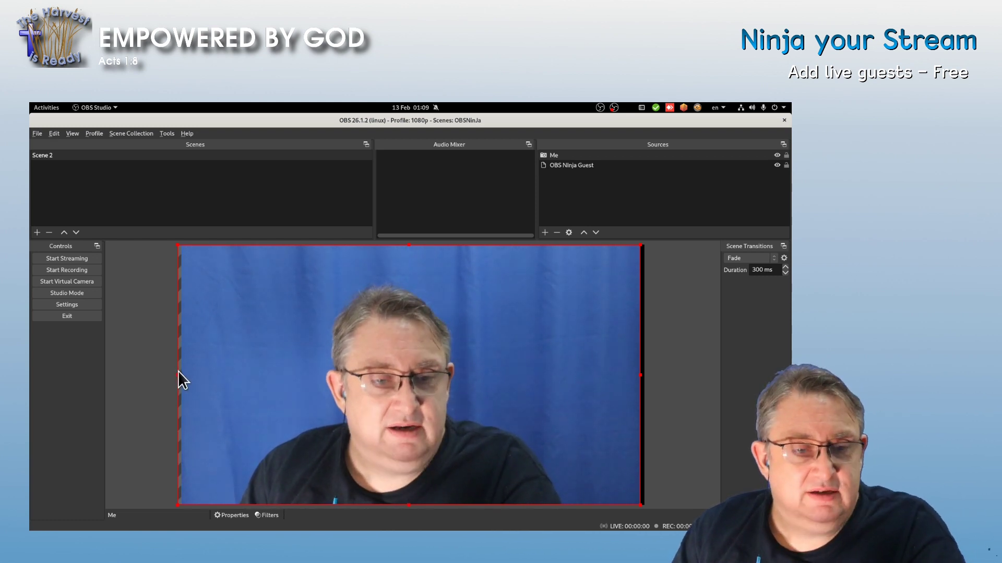
Crop the Me webcam's left part so it fills only the right half beside the guest
drag(178, 374, 277, 378)
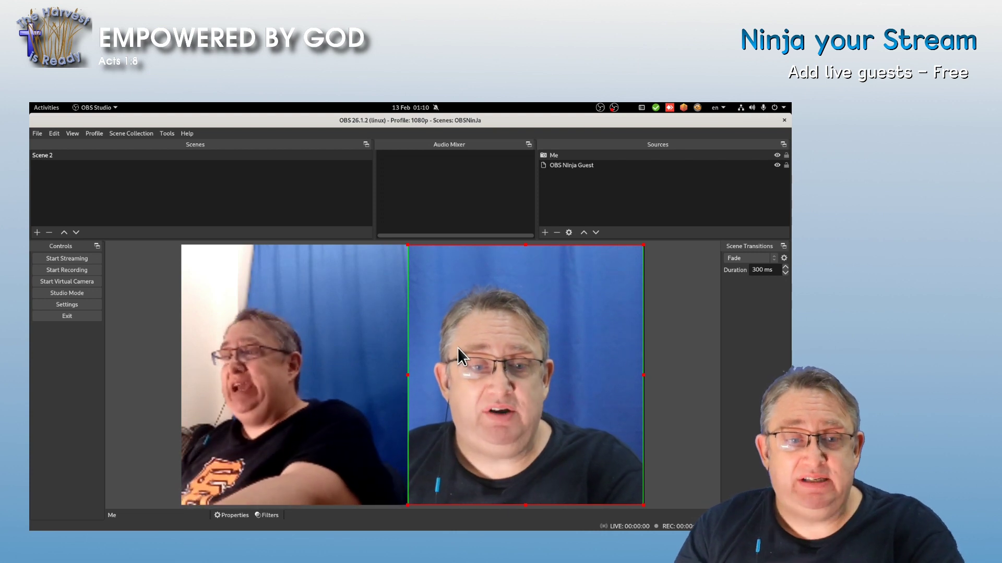
Start the OBS virtual camera
click(74, 282)
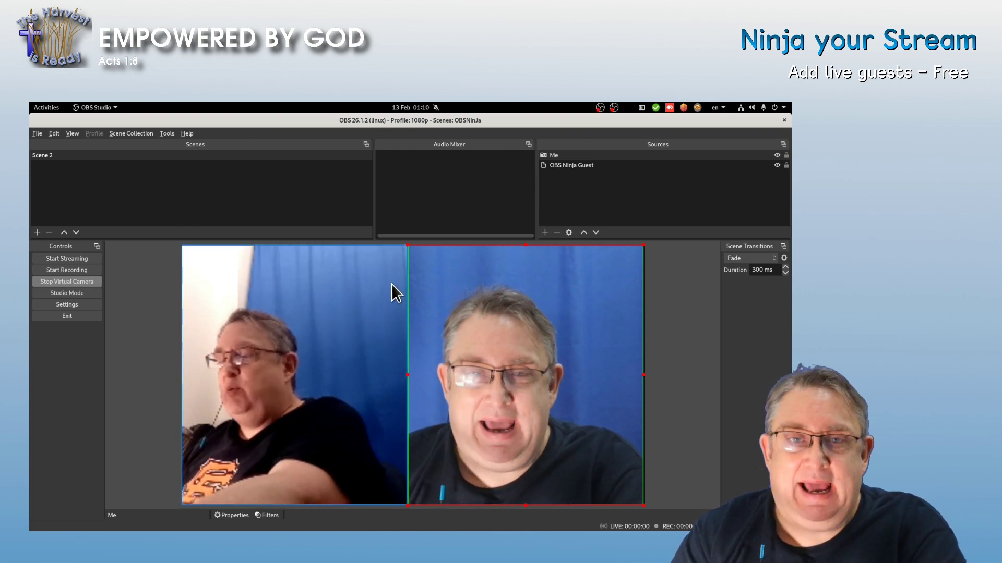
In the OBS.Ninja control room, enable the director's feed with mic muted and OBS Stream video
key(alt+Tab)
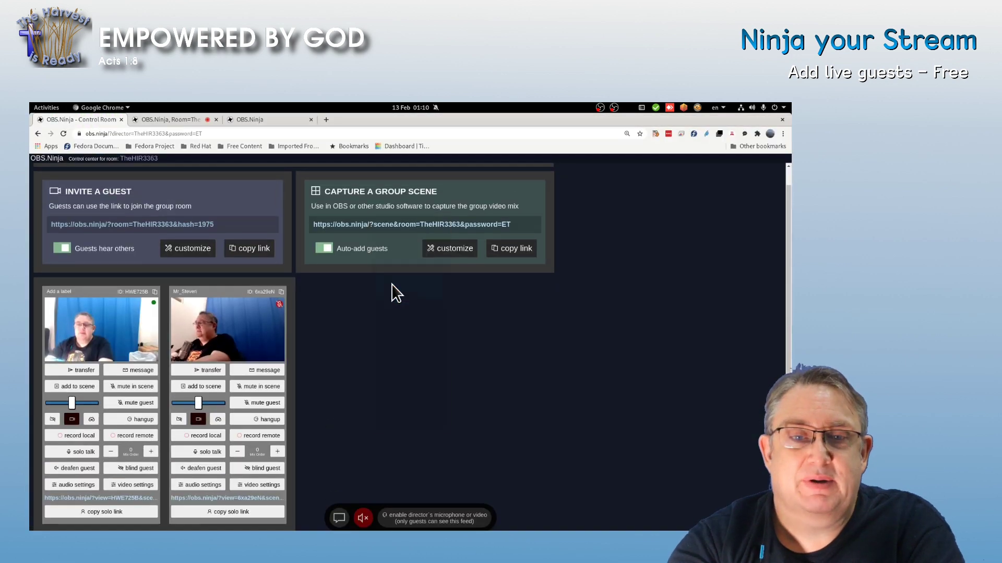
click(436, 524)
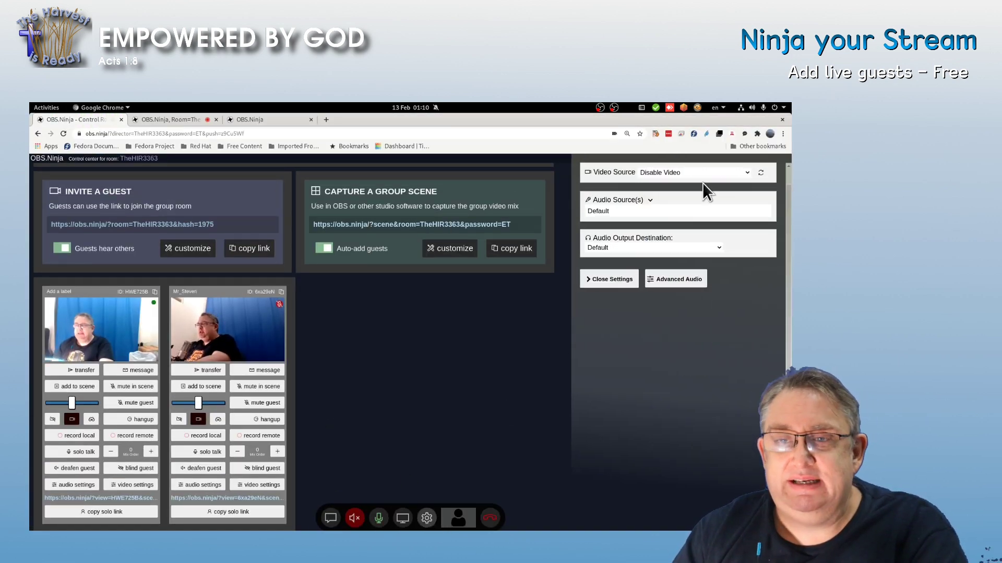
click(379, 520)
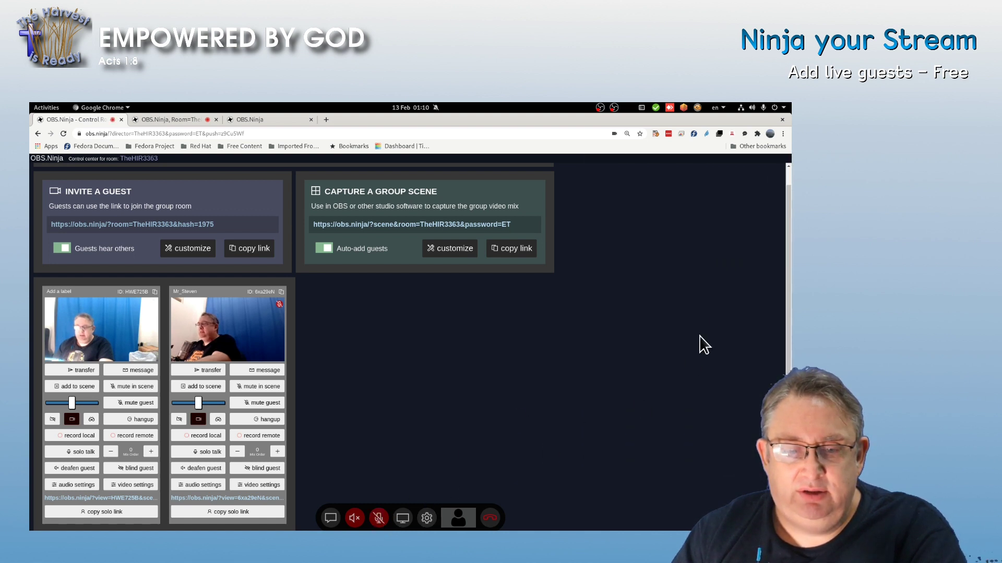
click(427, 519)
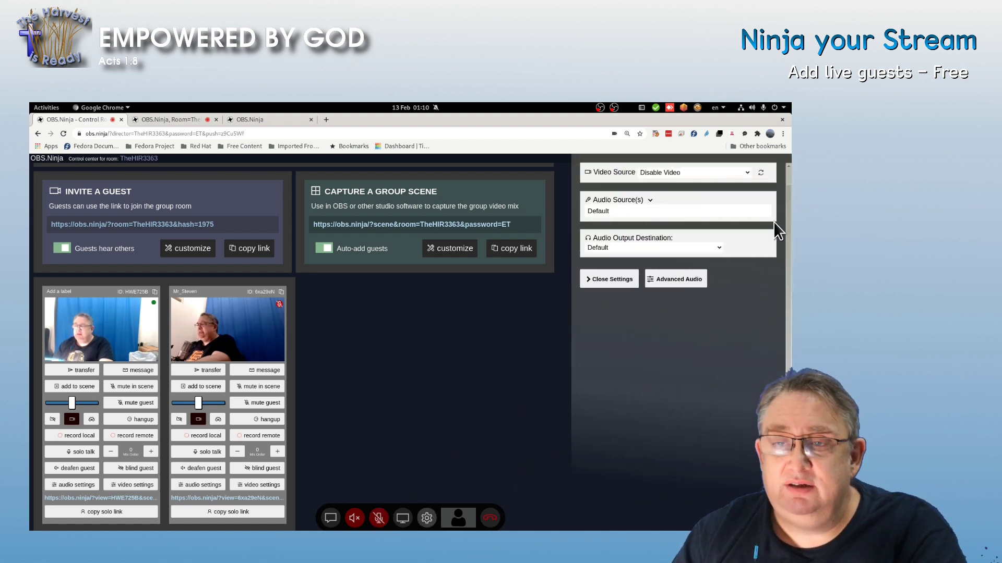
click(749, 171)
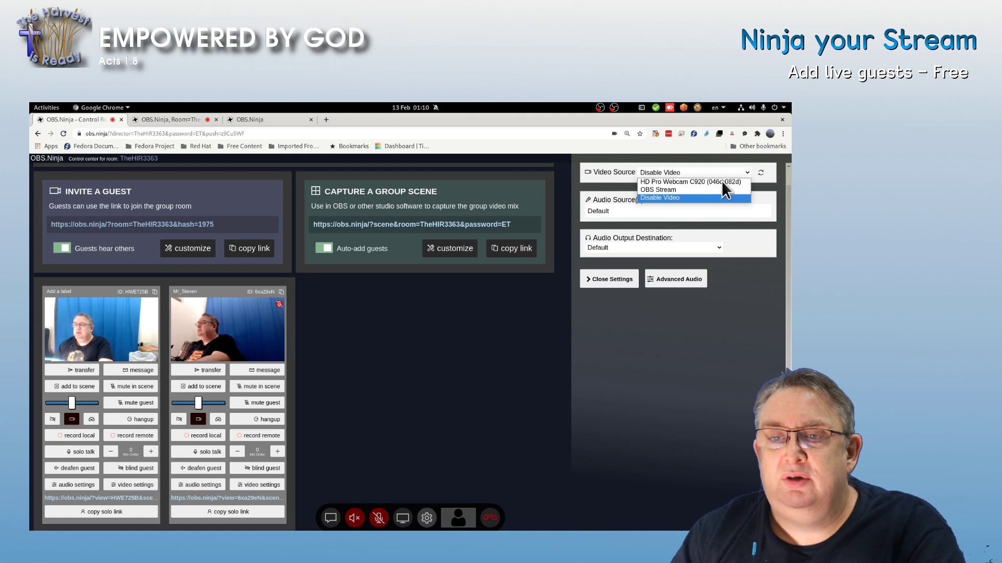
click(705, 189)
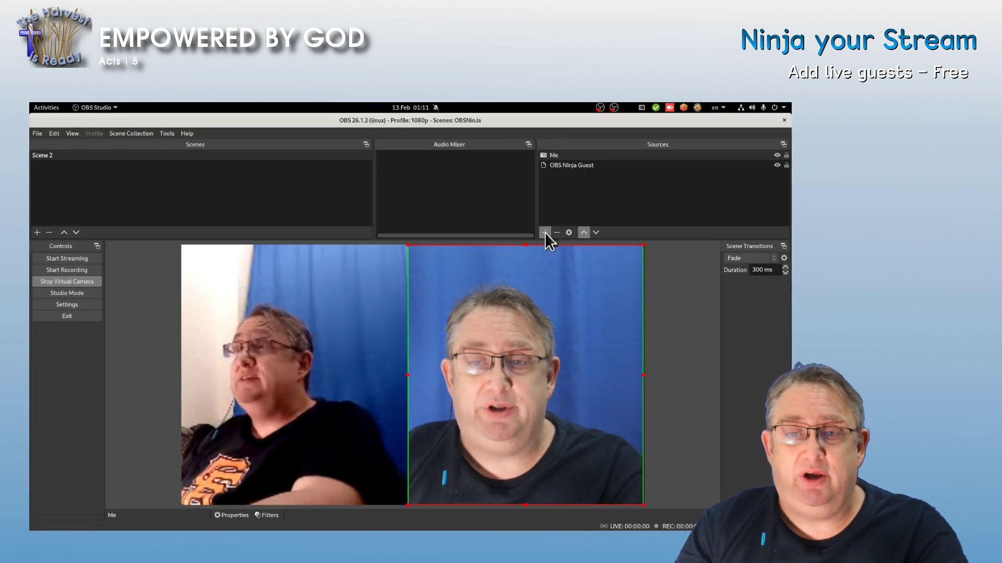
Add an Audio Output Capture source named 'Guest - output-incoming'
click(545, 233)
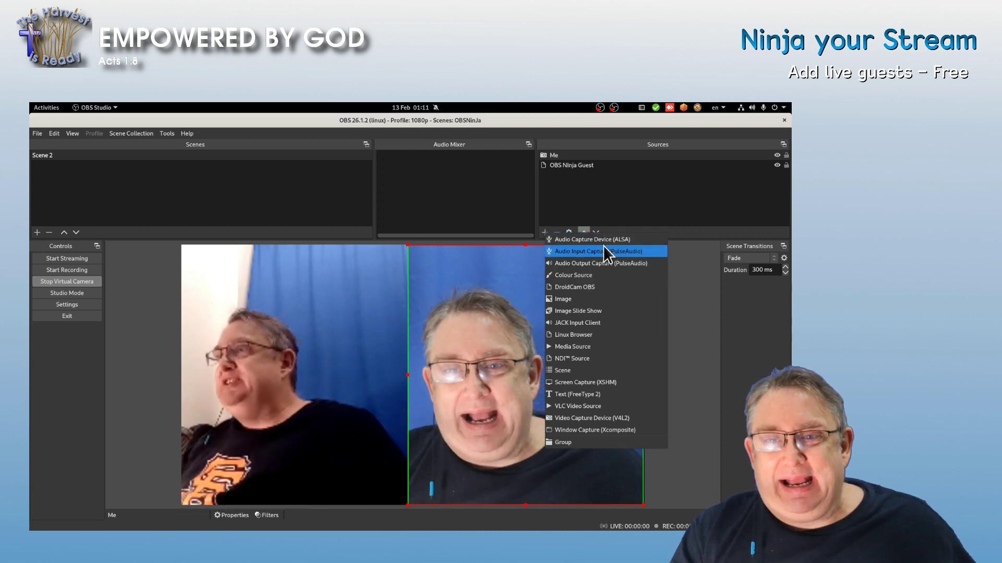
click(611, 271)
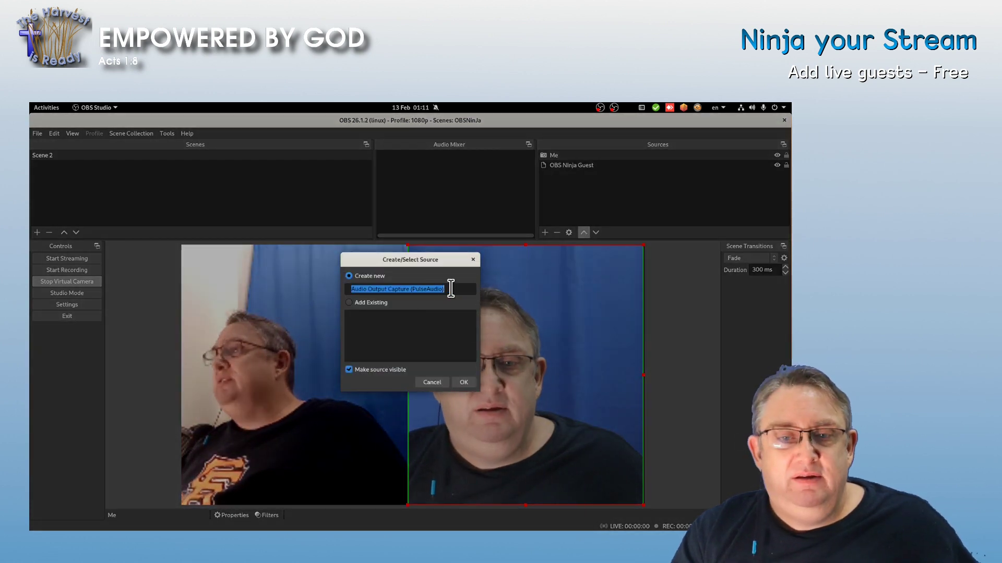
text(G)
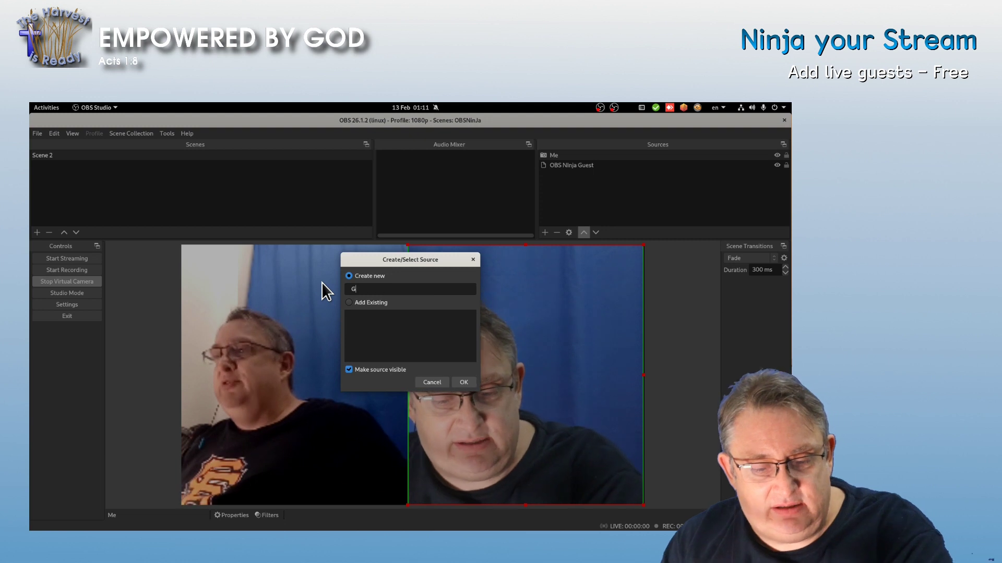
text(uest)
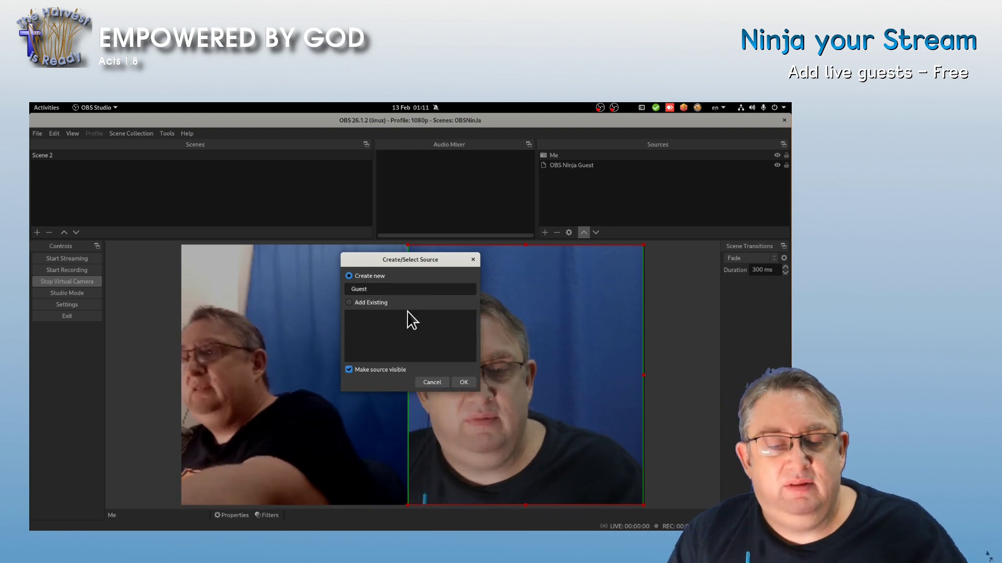
text( -)
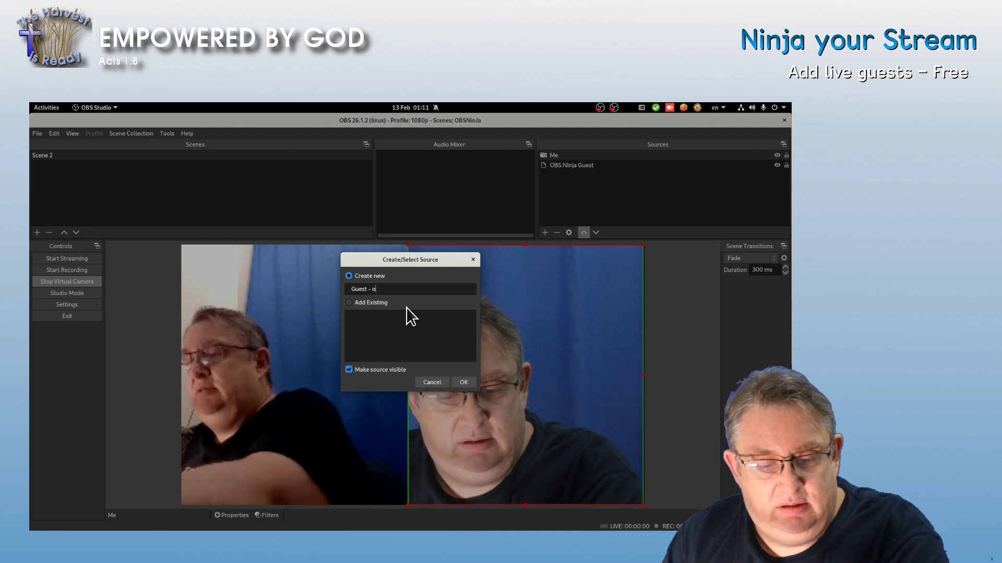
text( output)
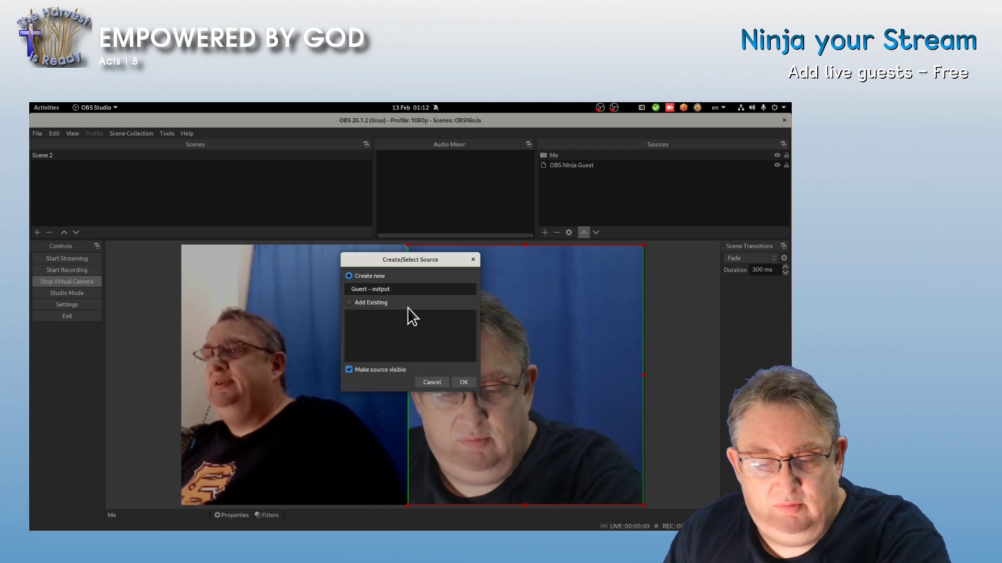
text(-)
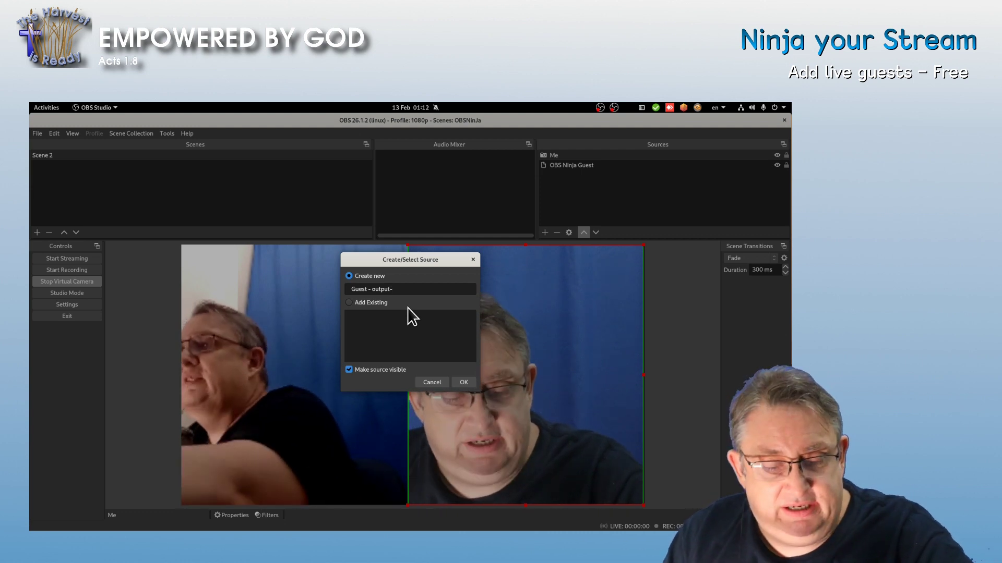
text(incoming)
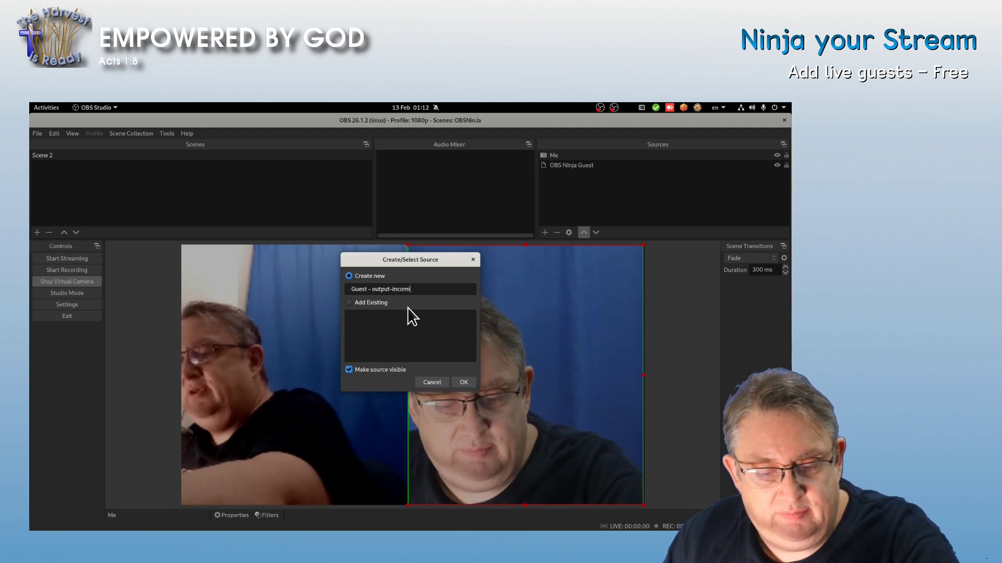
click(460, 381)
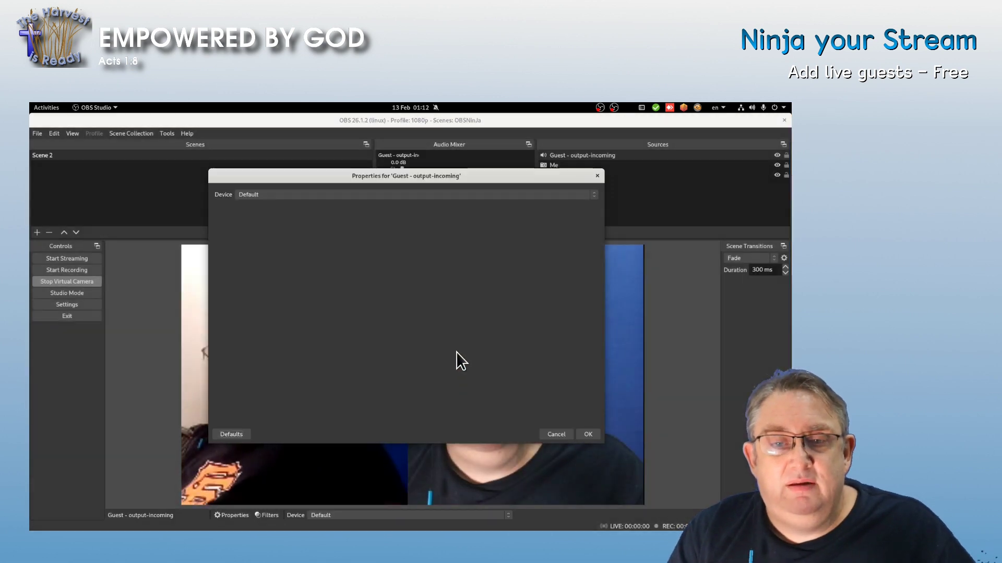
Set its device to USB Advanced Audio Device Analog Stereo and confirm
click(291, 191)
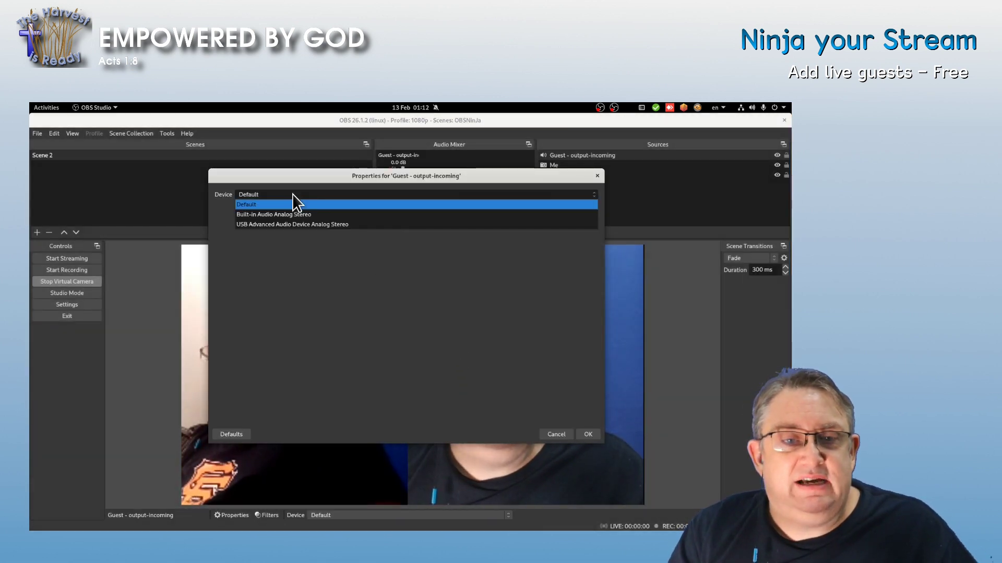
click(292, 224)
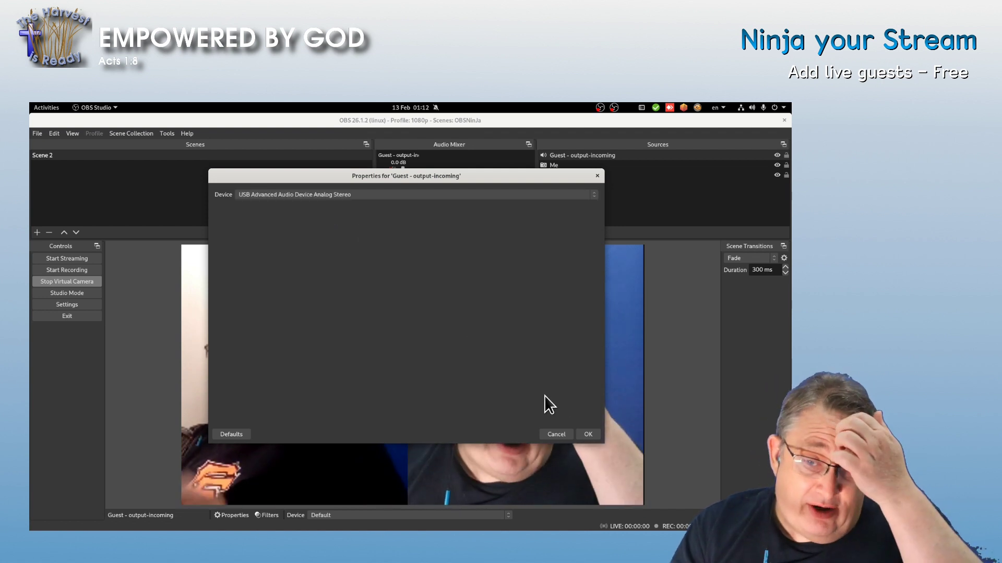
click(586, 434)
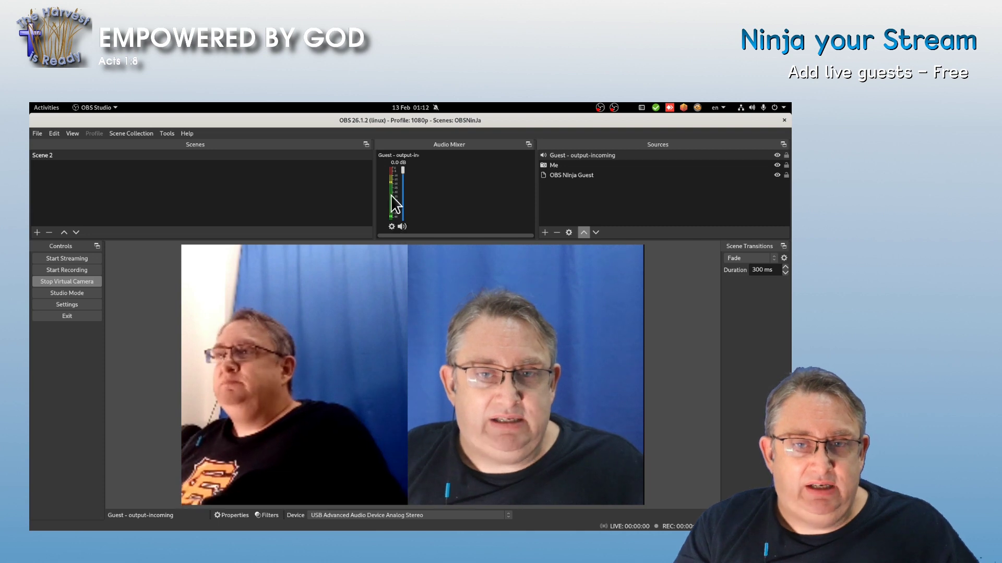
Add a Noise Suppression filter to Guest - output-incoming
click(391, 227)
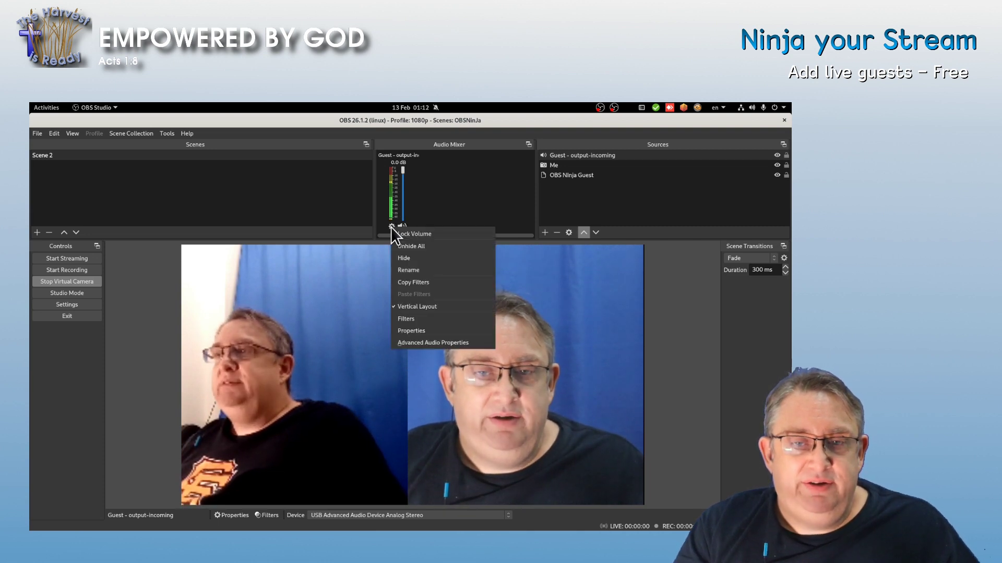
click(428, 319)
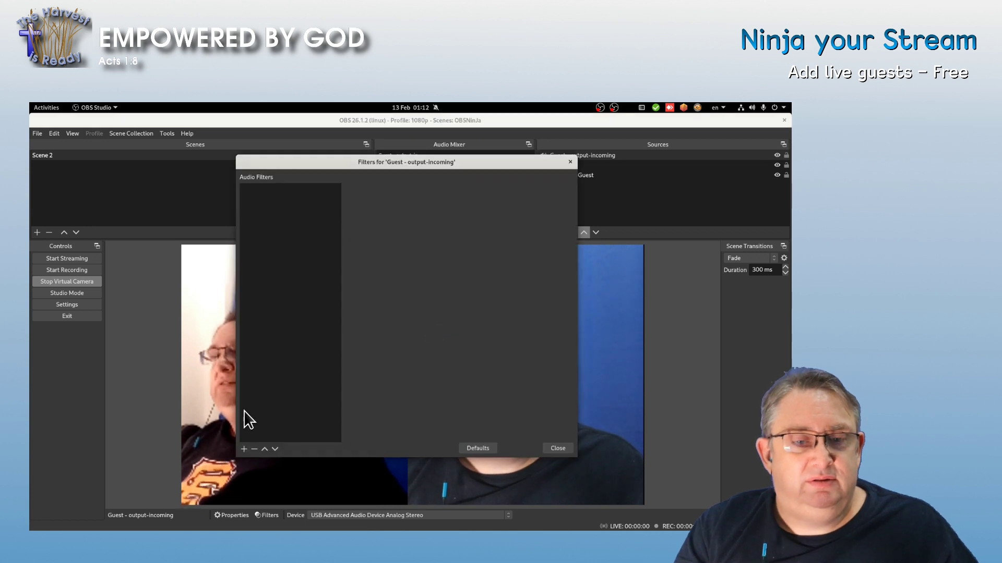
click(244, 449)
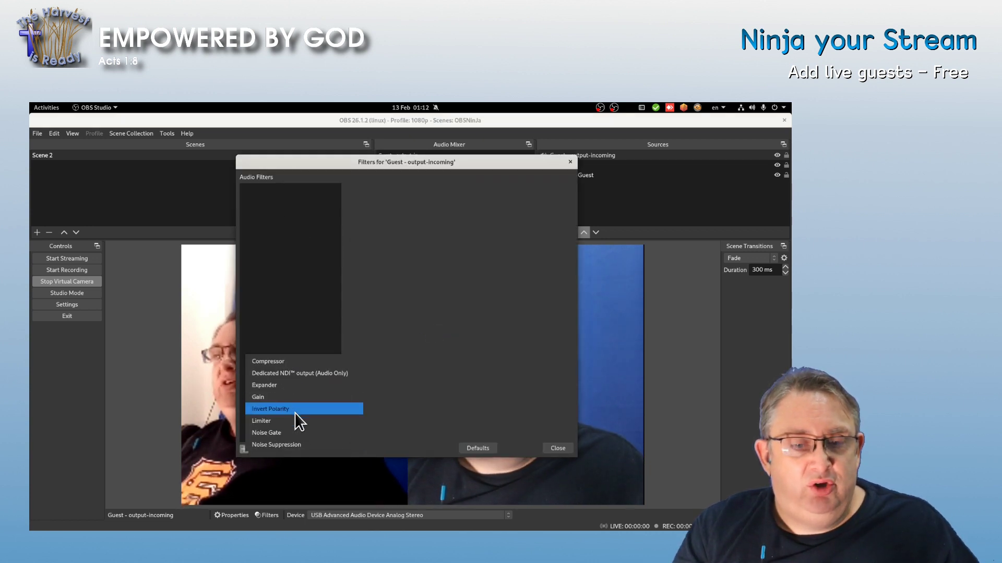
click(296, 444)
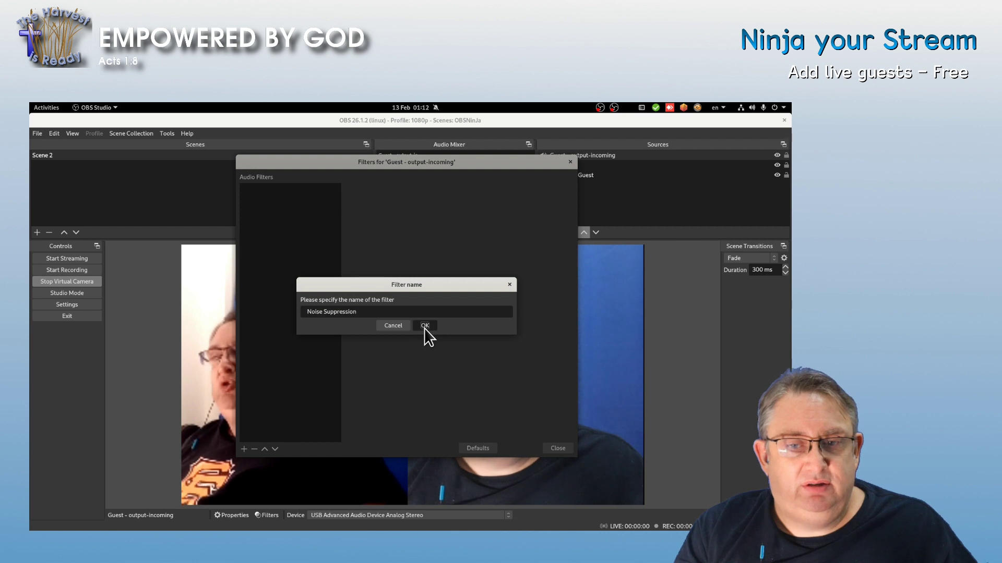
click(425, 326)
Add a Compressor filter with output gain raised to 6.10 dB
click(243, 449)
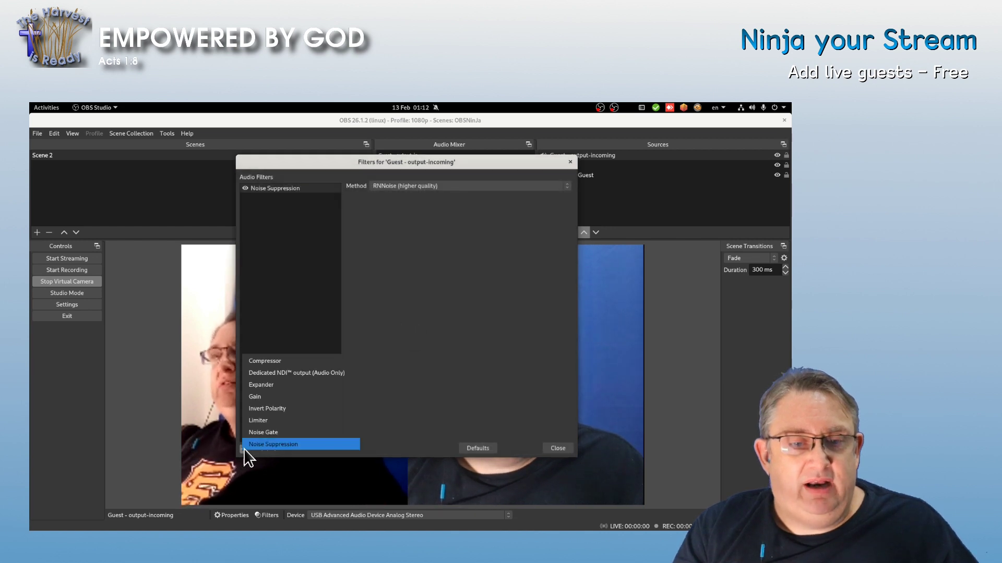
click(273, 360)
click(429, 325)
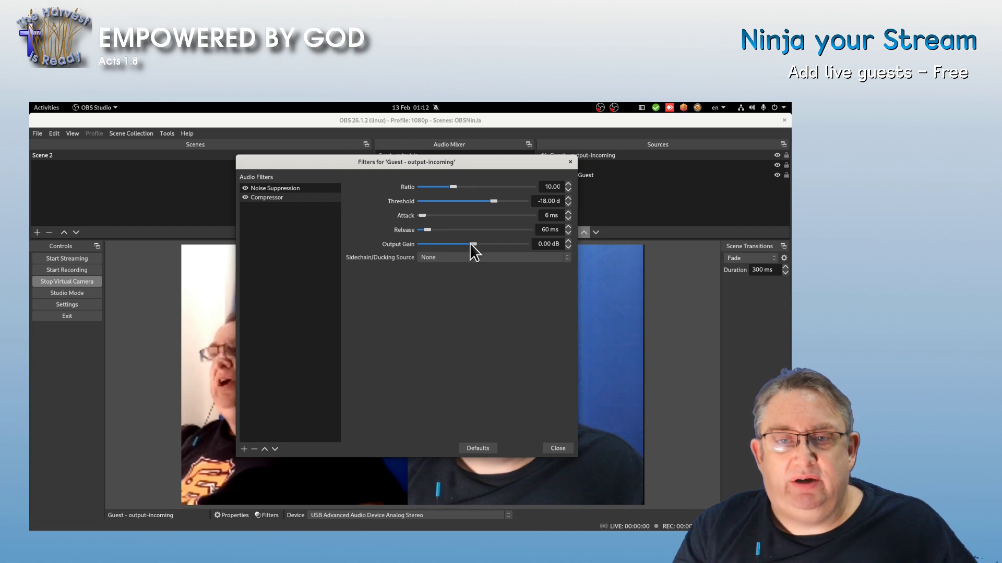
drag(470, 243, 482, 244)
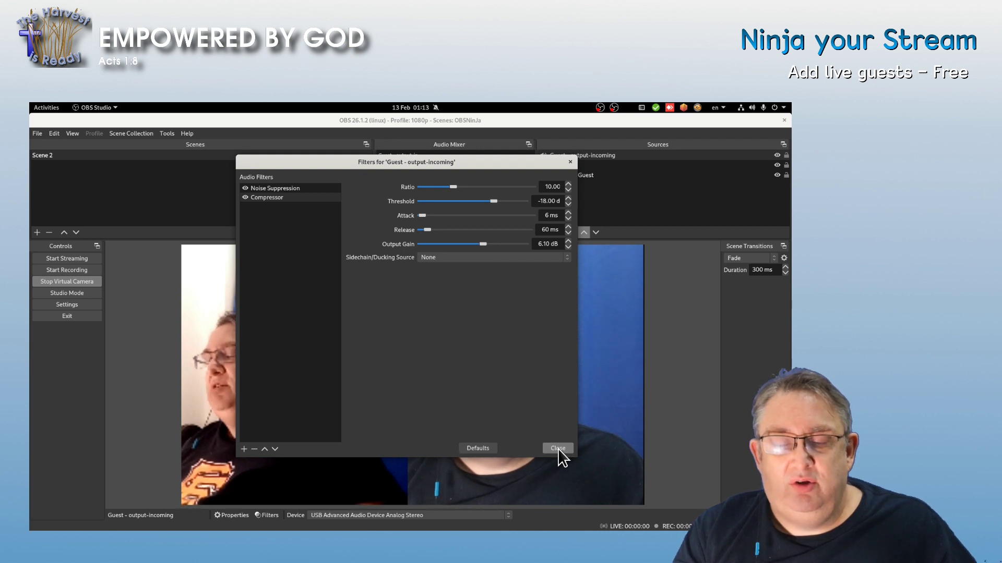
Add a Limiter filter with a -1.00 dB threshold and close the filters
click(244, 449)
click(283, 419)
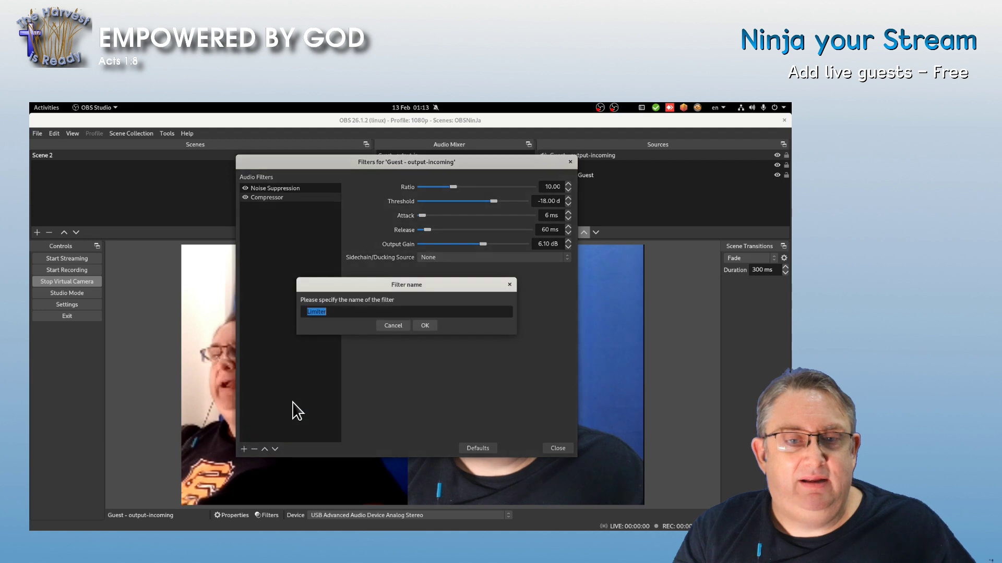
click(424, 325)
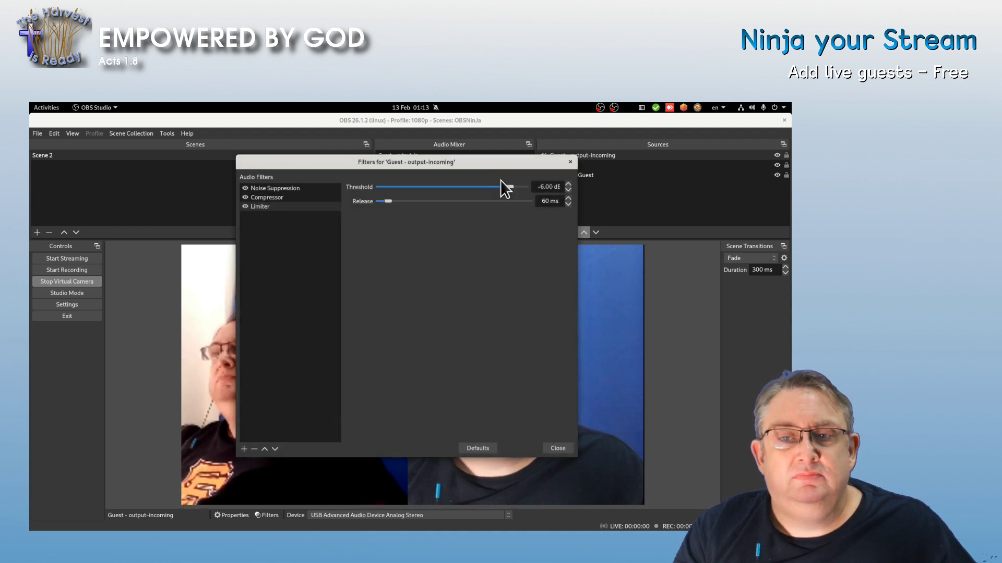
drag(504, 186, 521, 187)
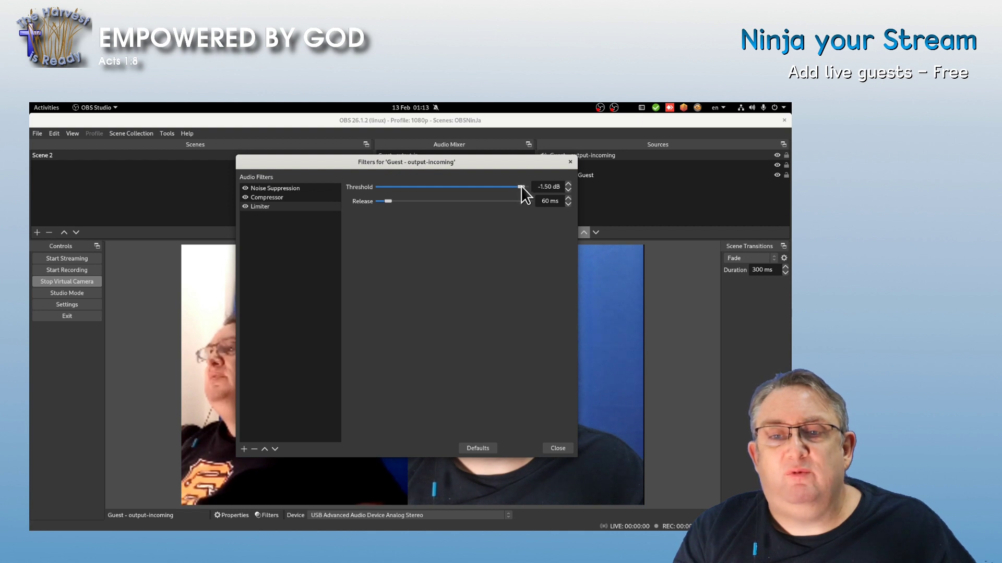
click(557, 448)
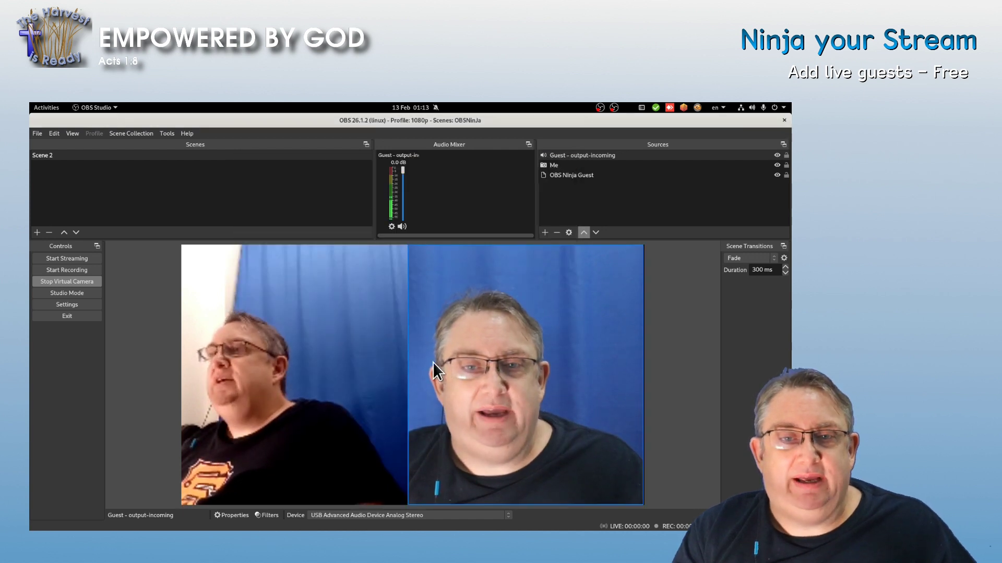
Raise the guest Compressor filter's output gain to 8.80 dB, then start adding a new source
click(392, 227)
click(432, 319)
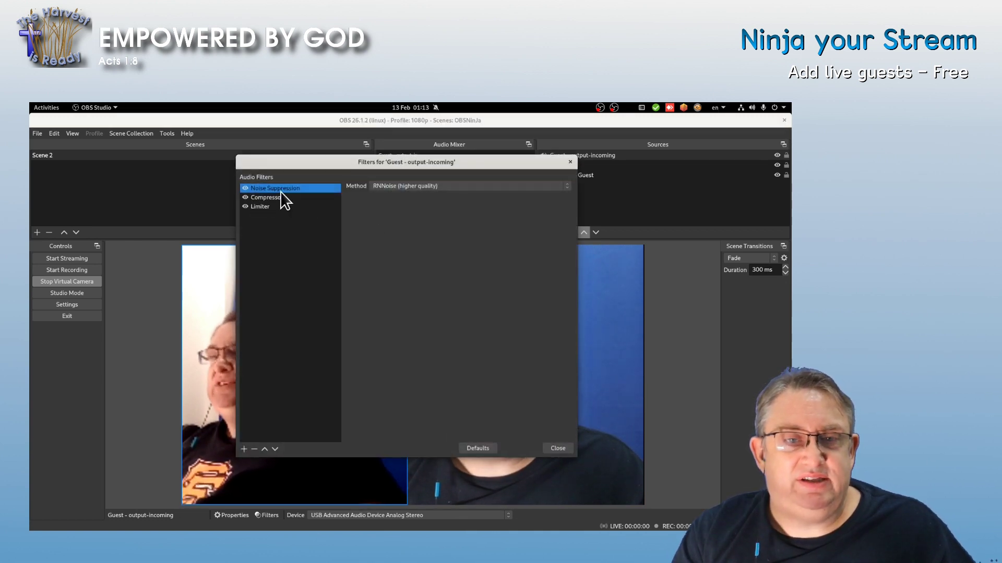
click(267, 197)
drag(489, 245, 491, 243)
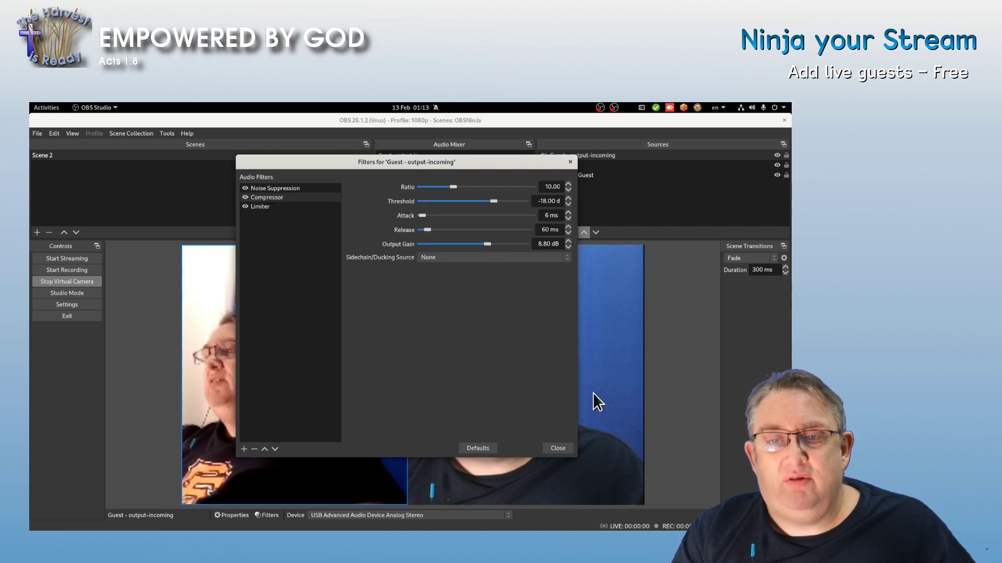
click(551, 447)
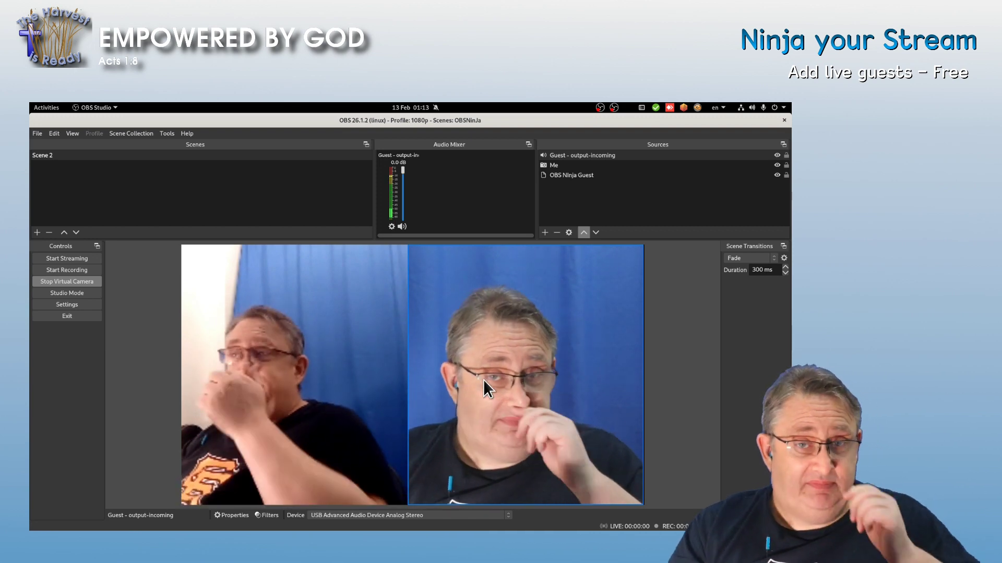
click(543, 233)
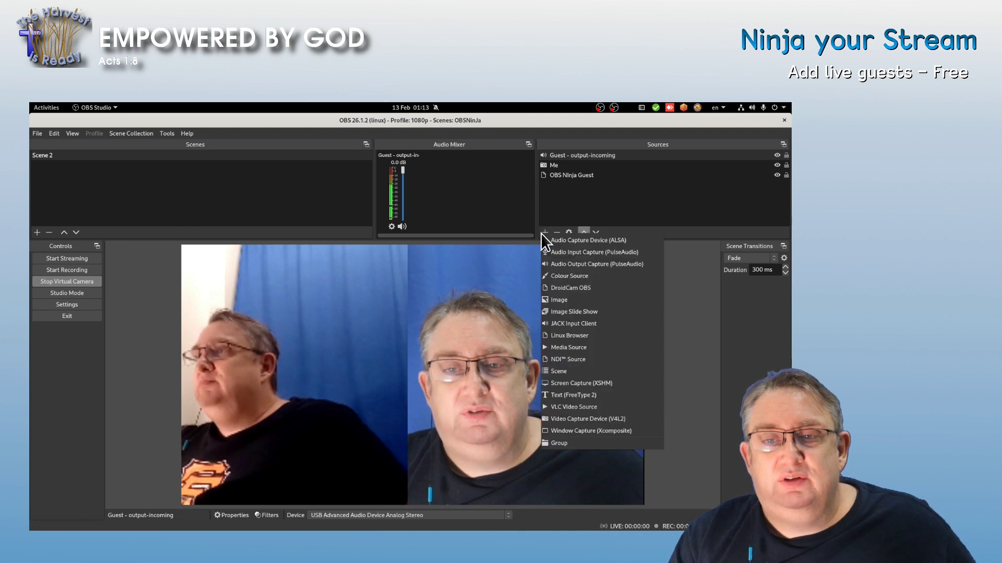
Add an Audio Input Capture (PulseAudio) source named 'USB Mic'
click(587, 252)
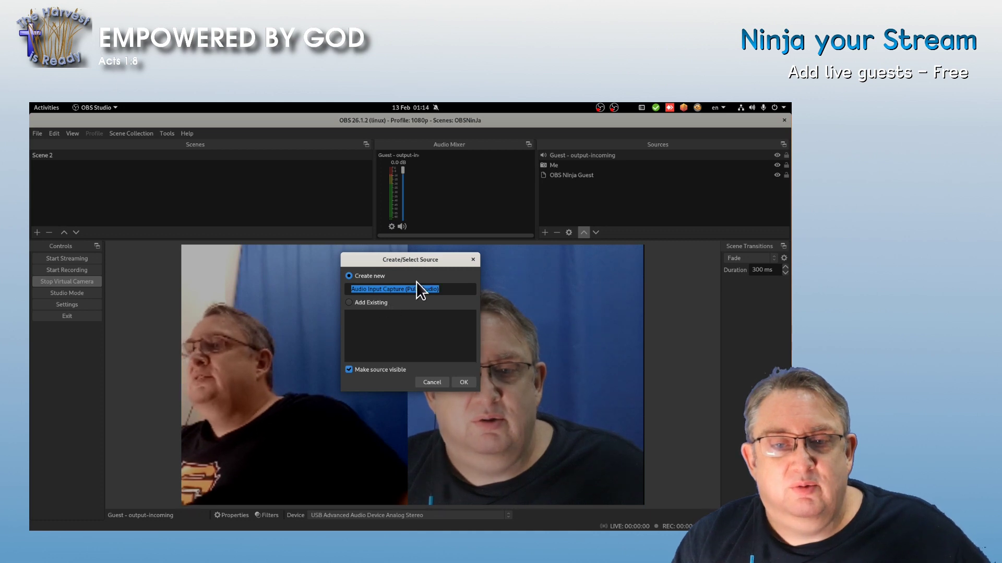
click(415, 286)
triple_click(415, 286)
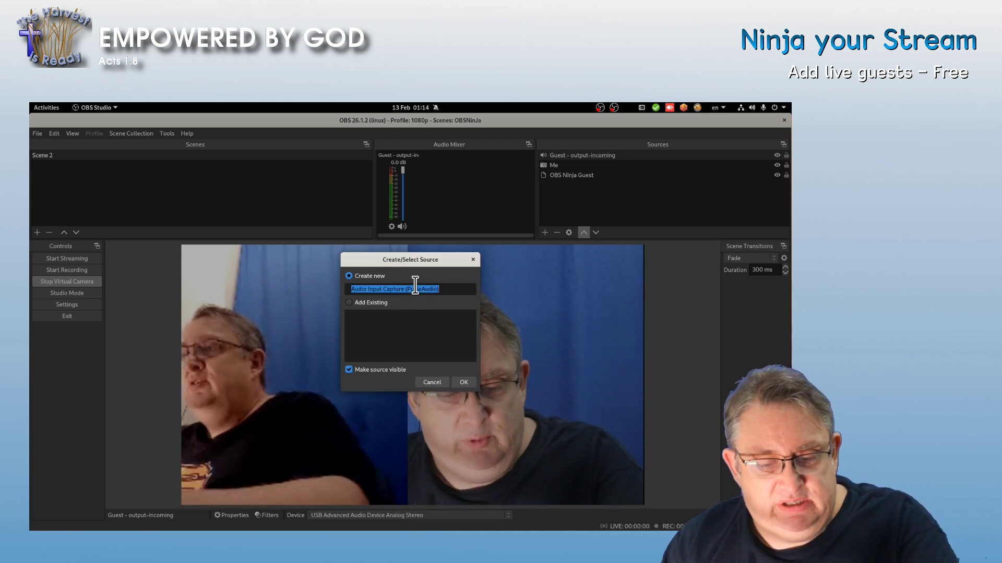
text(USN)
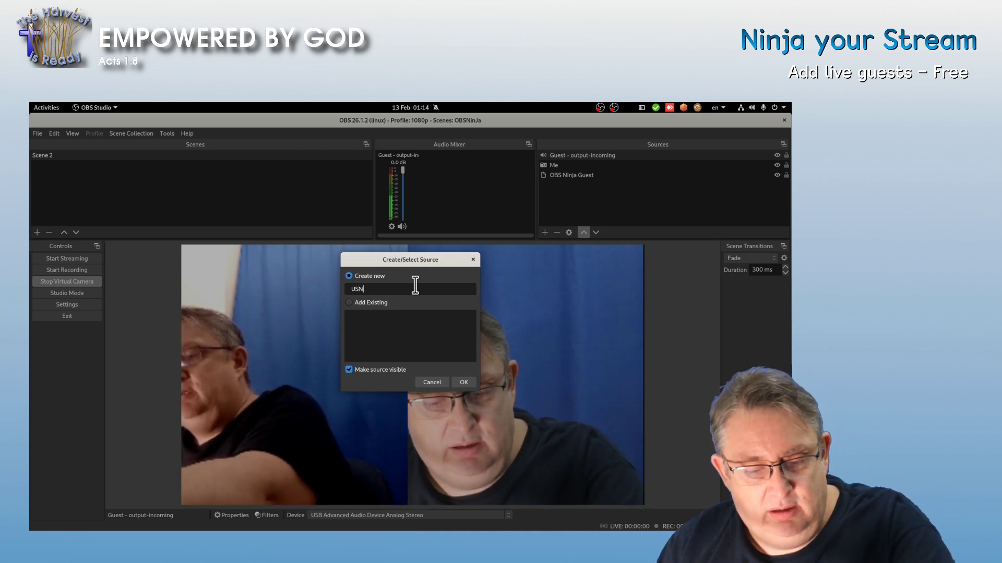
key(BackSpace)
text(B)
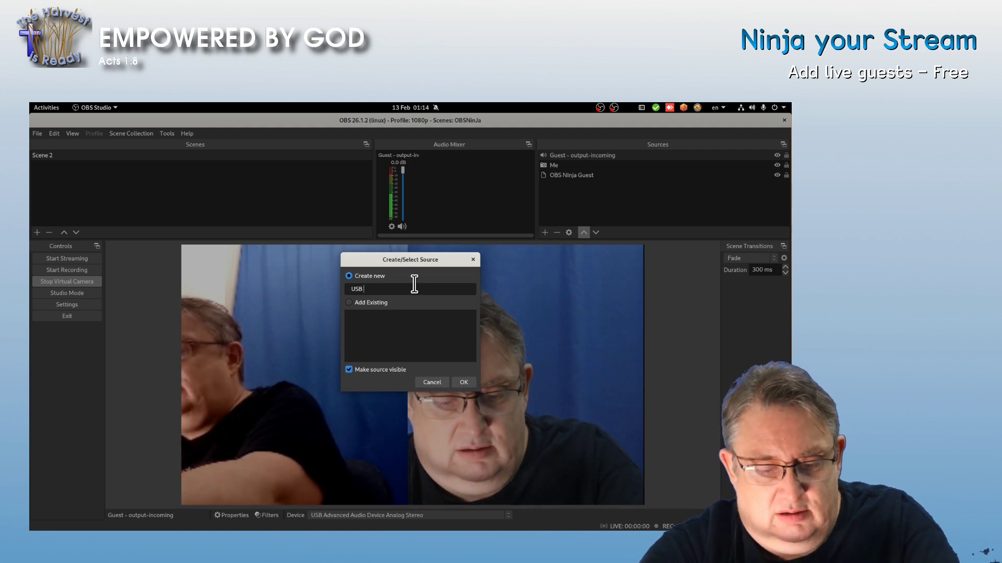
text( Mic)
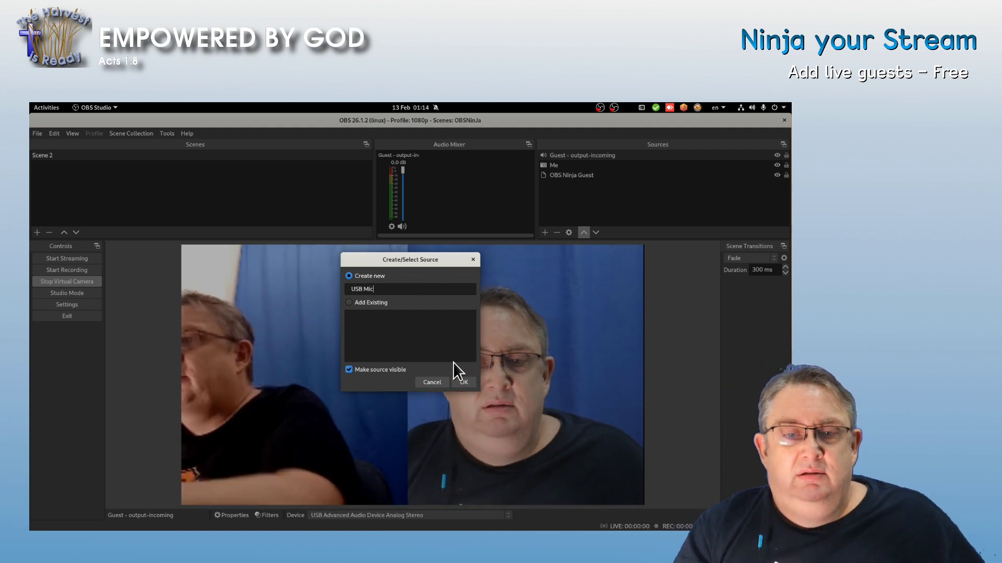
click(464, 383)
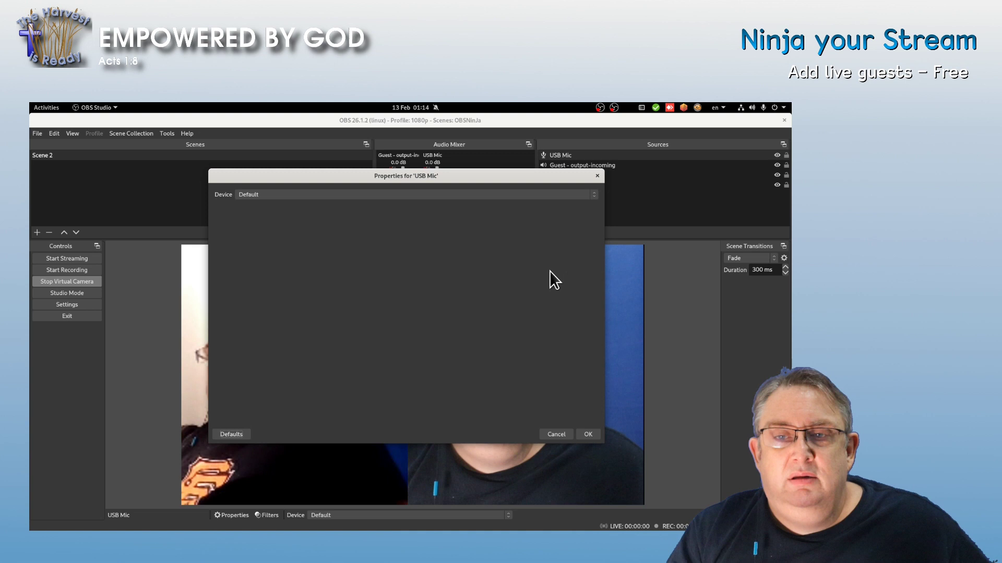
click(466, 195)
click(468, 214)
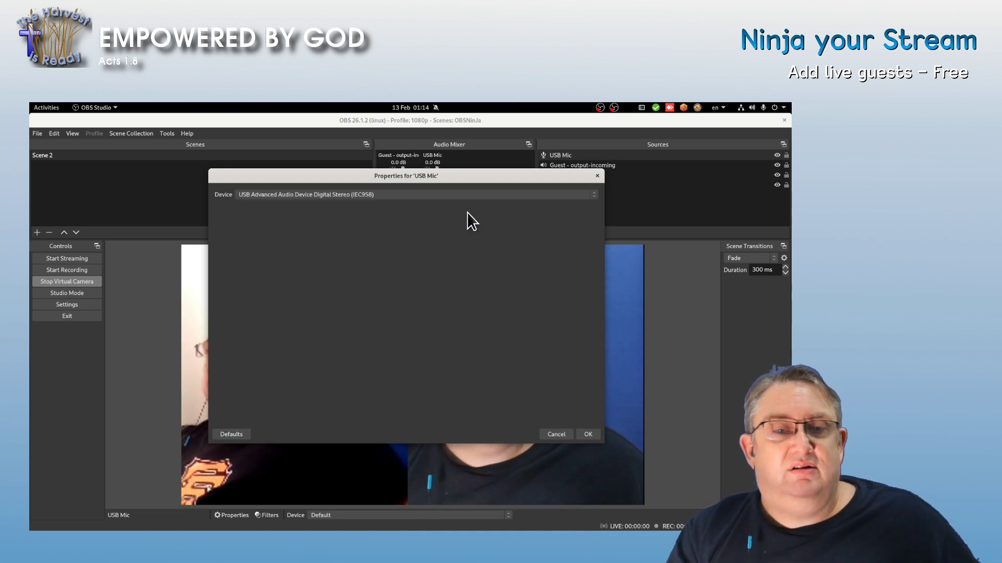
click(589, 434)
Add a Noise Suppression filter to USB Mic
click(426, 226)
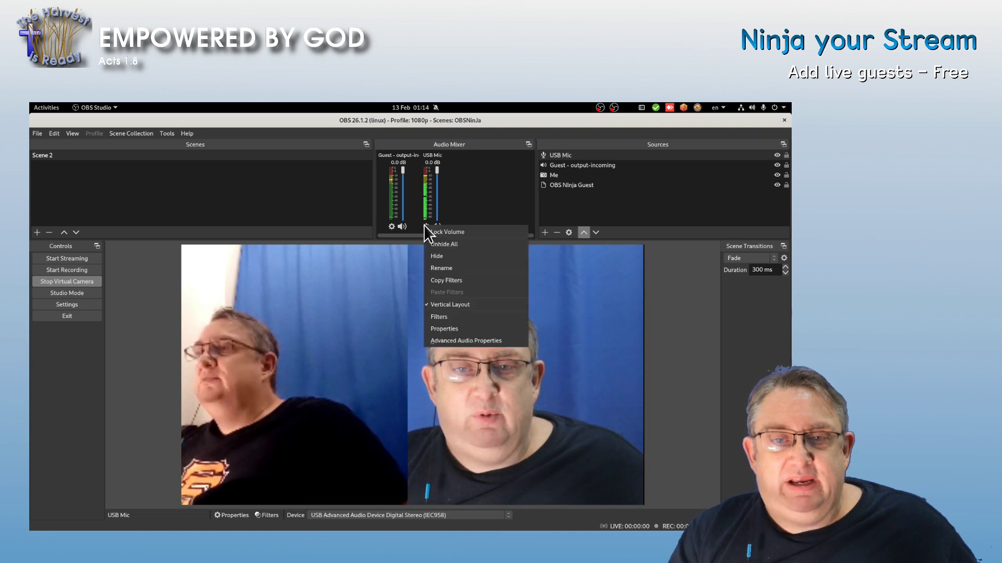
click(455, 317)
click(244, 449)
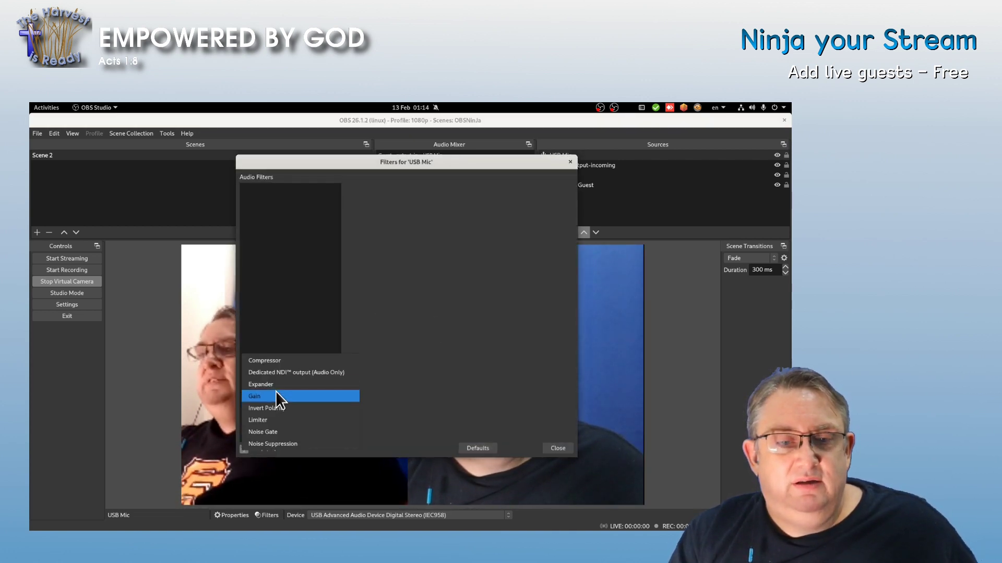
click(291, 442)
click(422, 325)
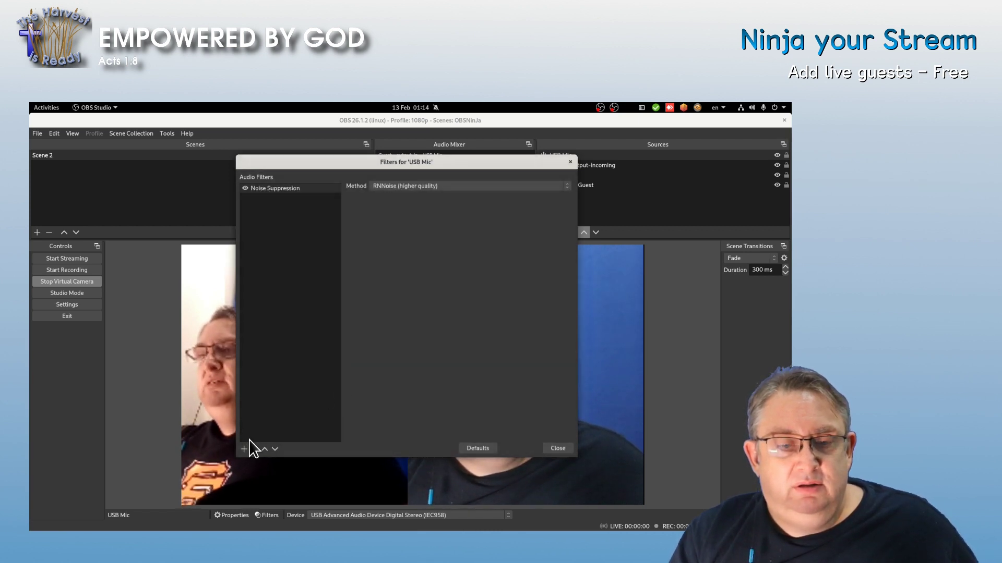
Add a Compressor filter to USB Mic with 8.30 dB output gain
click(244, 449)
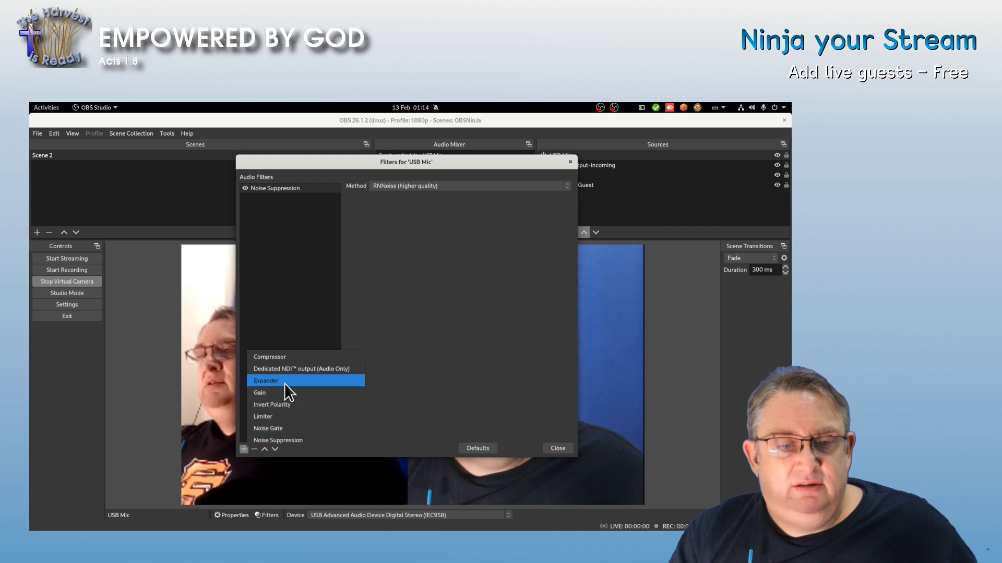
click(289, 358)
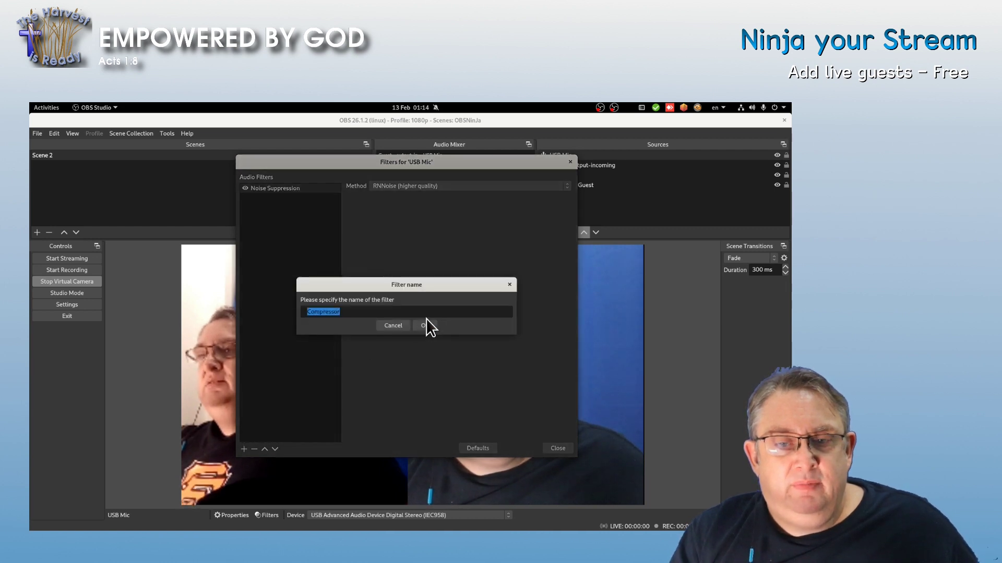
click(426, 324)
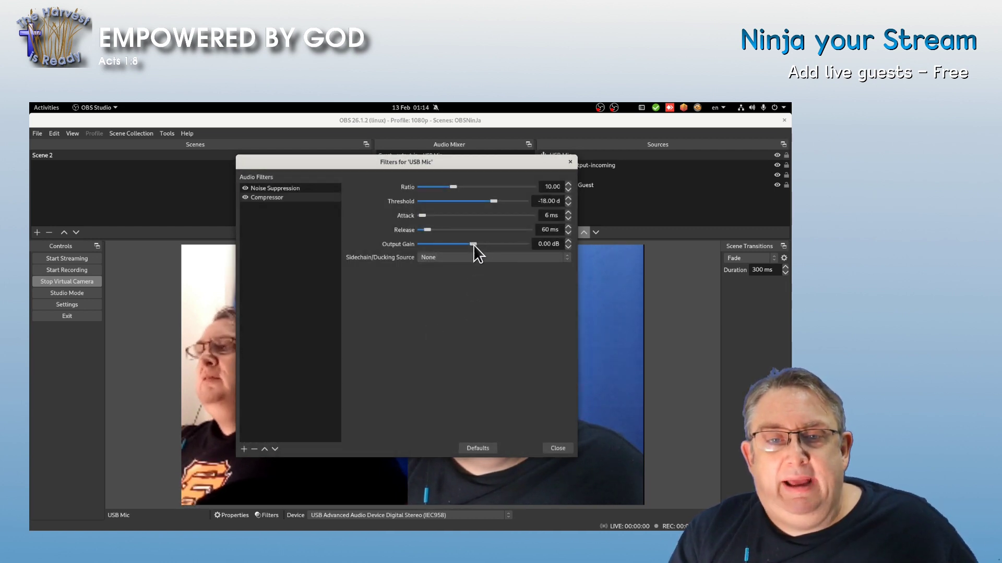
drag(474, 244, 489, 243)
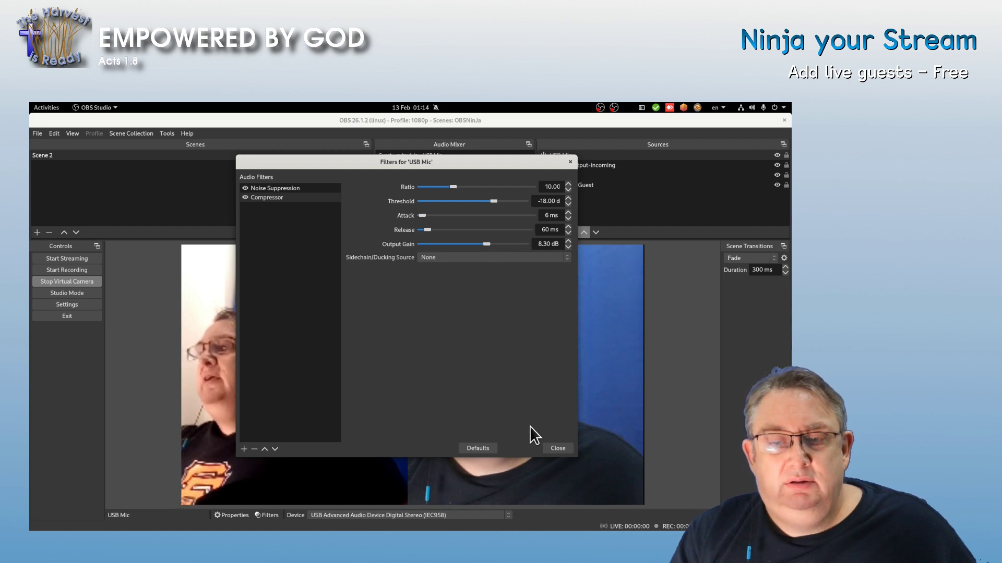
Add a Limiter at -1.00 dB threshold and close the USB Mic filters
click(243, 449)
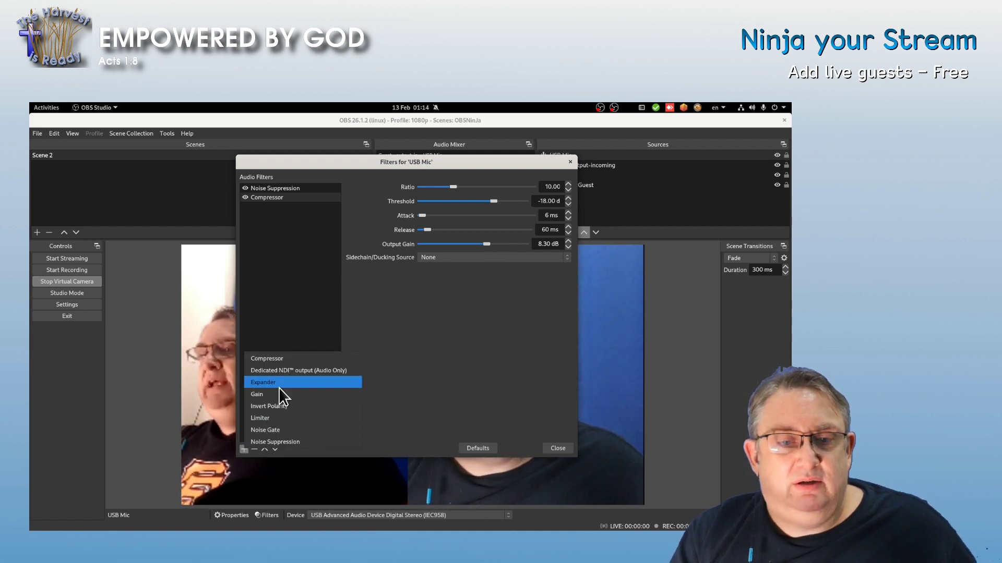
click(277, 418)
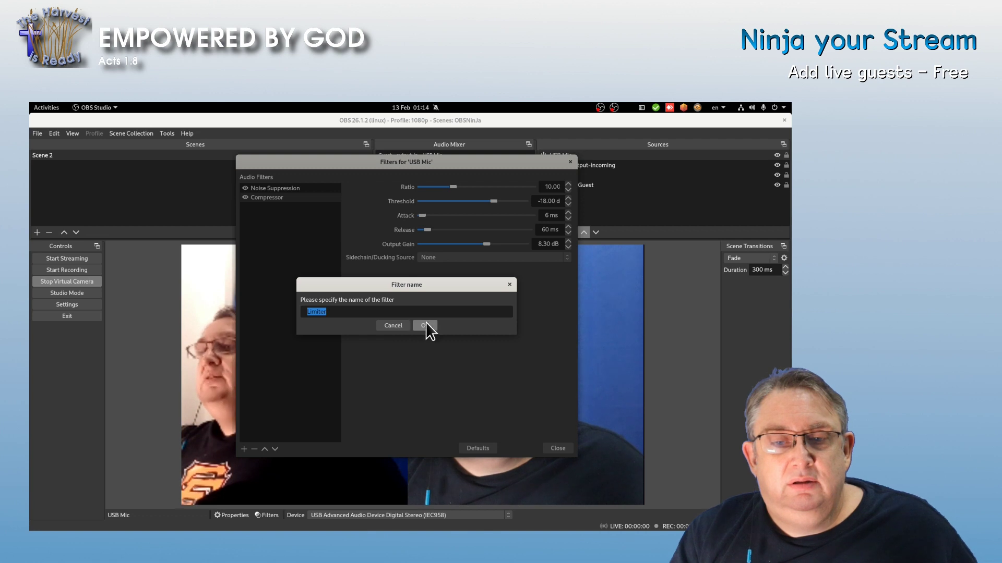
click(424, 326)
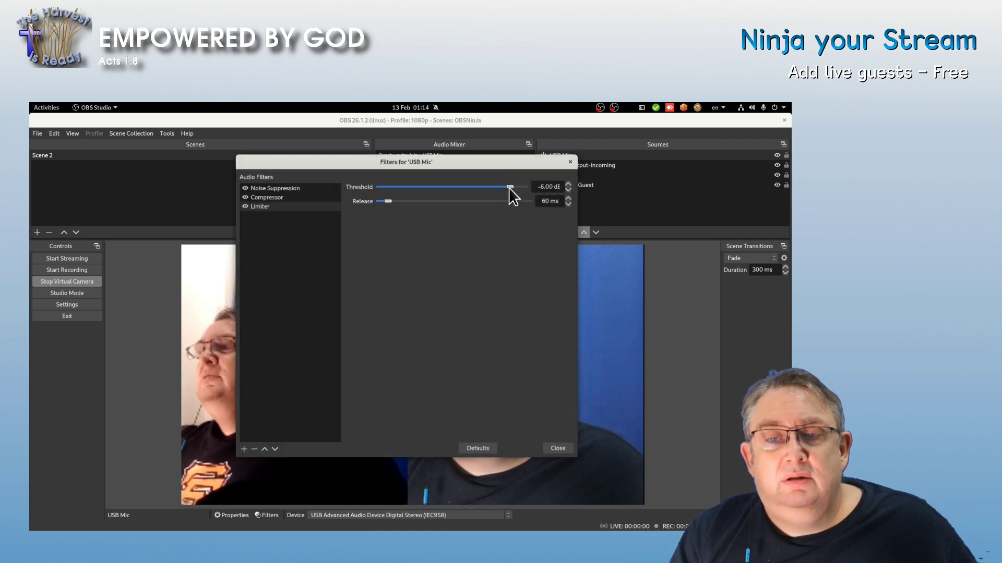
drag(512, 189, 521, 188)
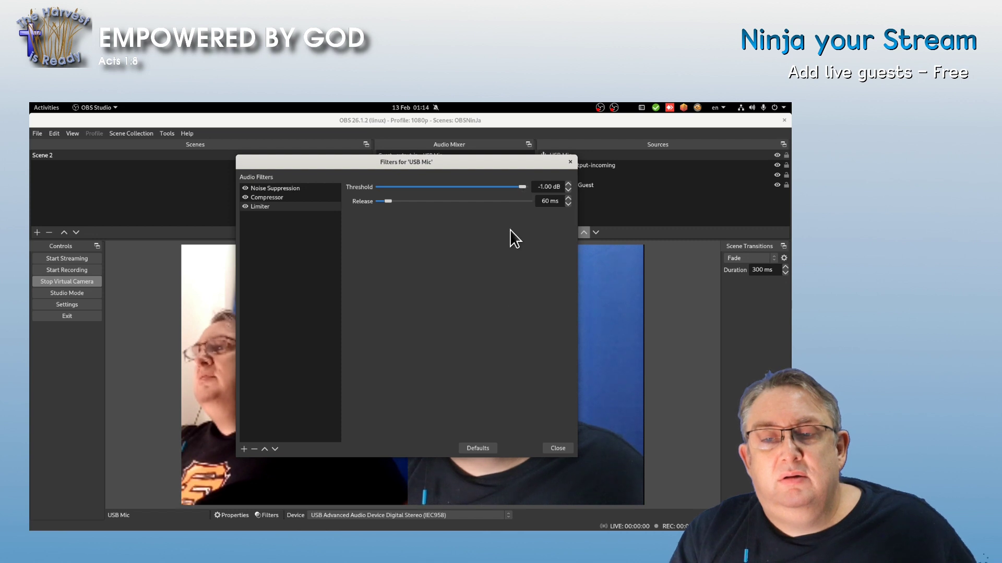
click(556, 448)
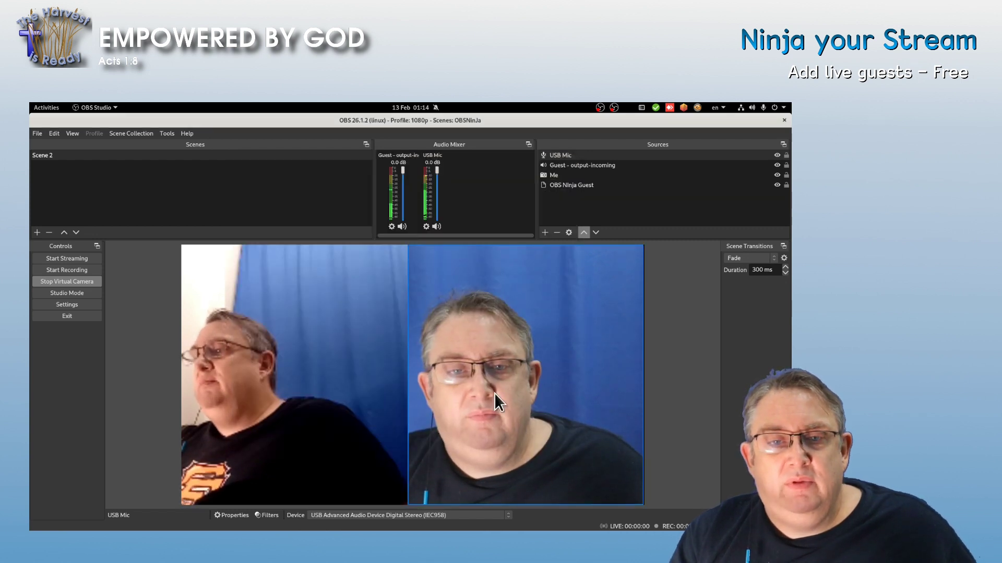